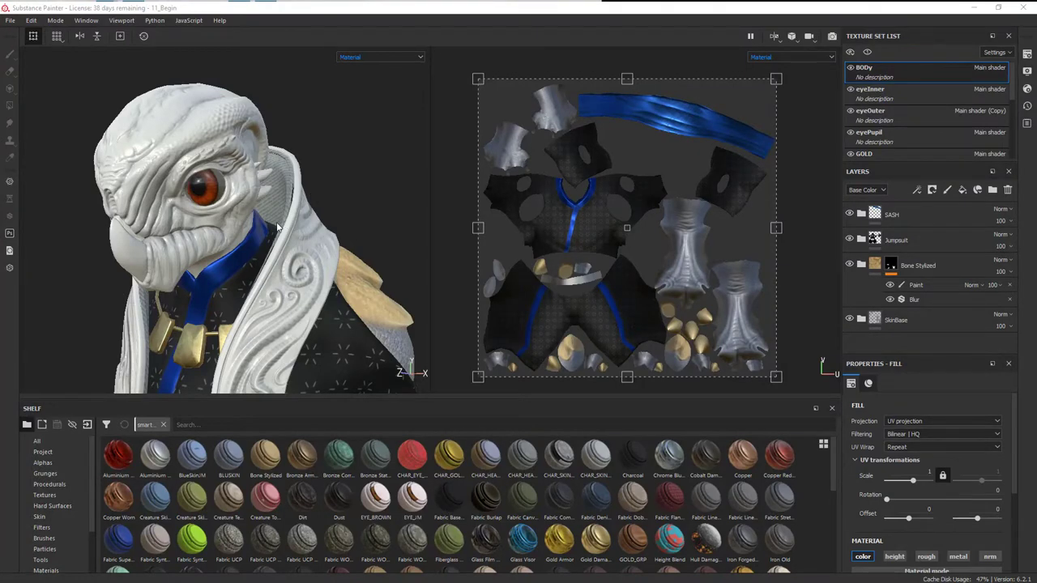
Create a smart material from the SkinBase layer group of the BODy texture set and locate it in the shelf.
left_click_drag(357, 302, 308, 263, "alt")
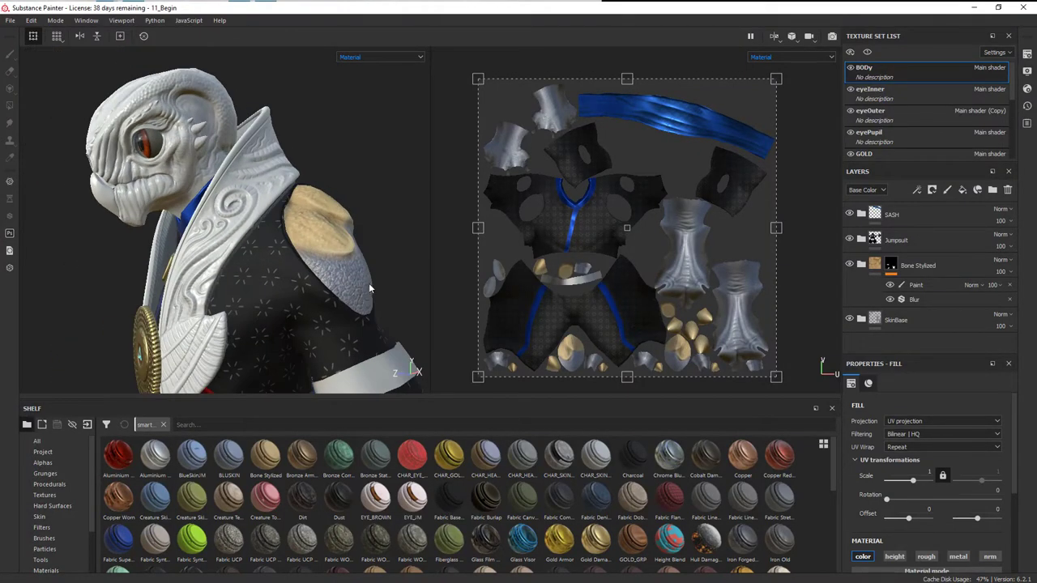
left_click_drag(369, 287, 292, 227, "alt")
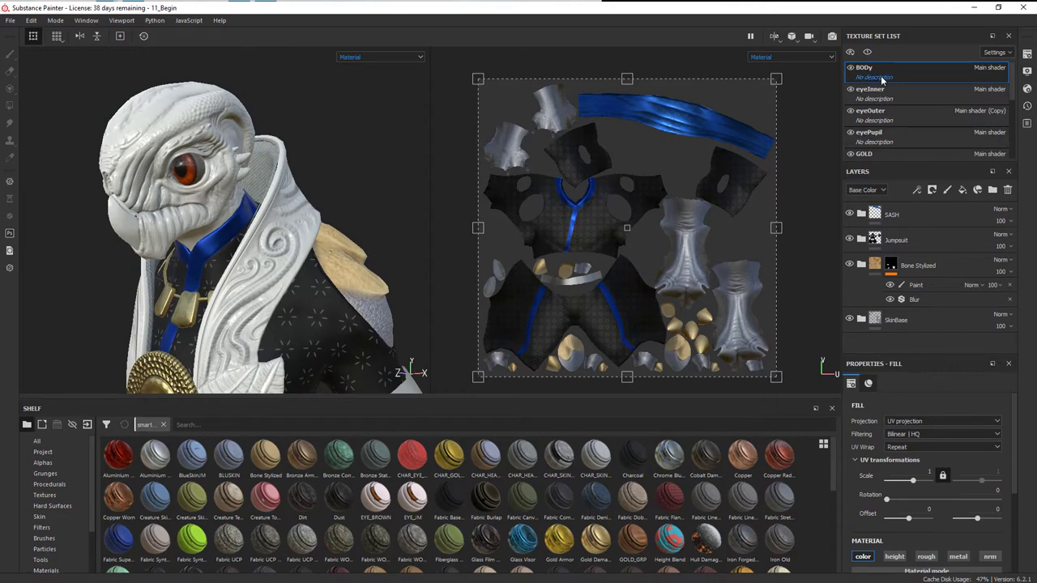
left_click(917, 322, "ctrl")
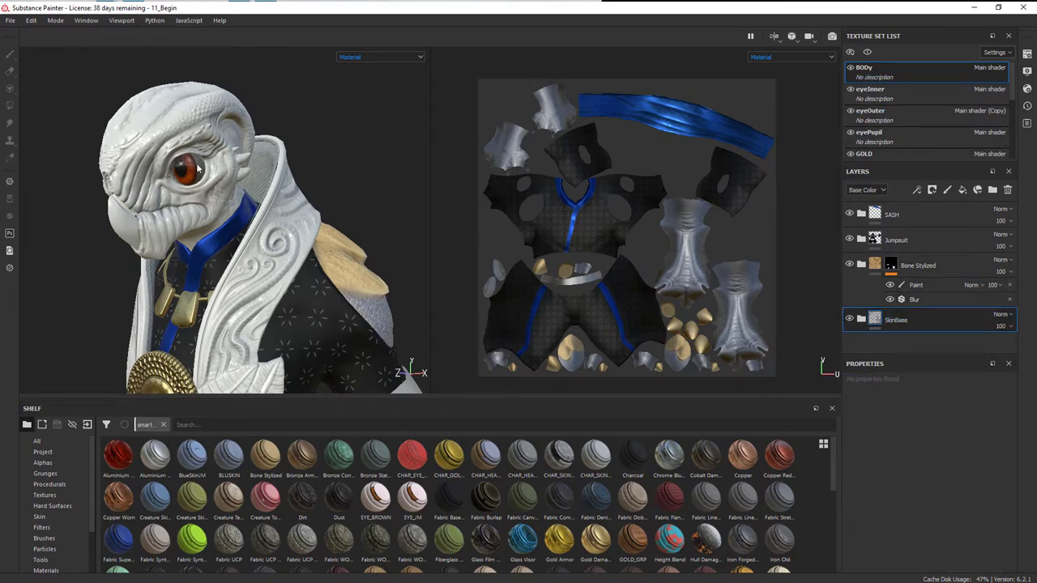
right_click(917, 320)
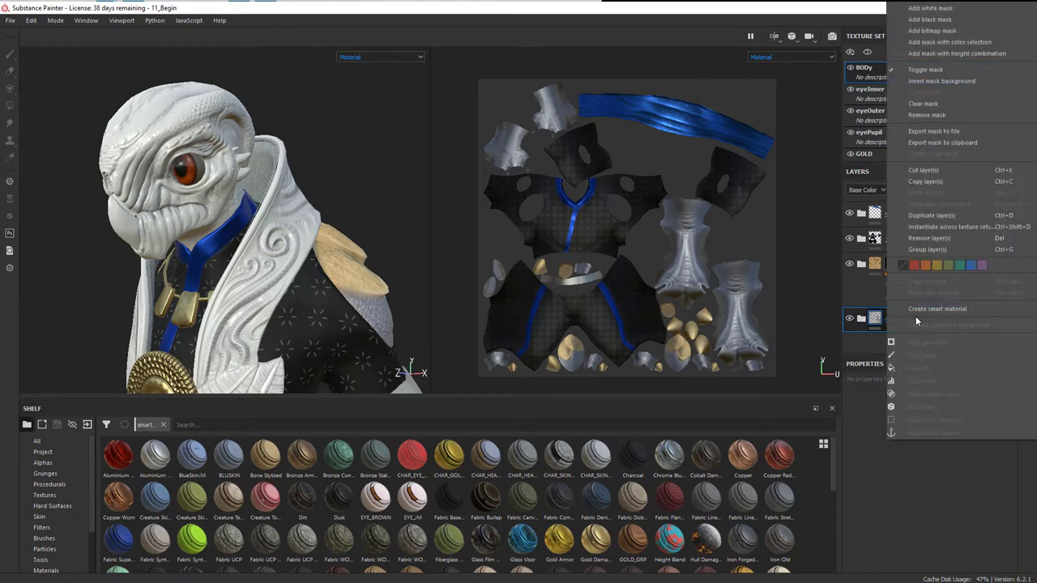
left_click(925, 308)
scroll(747, 500, "down", 5)
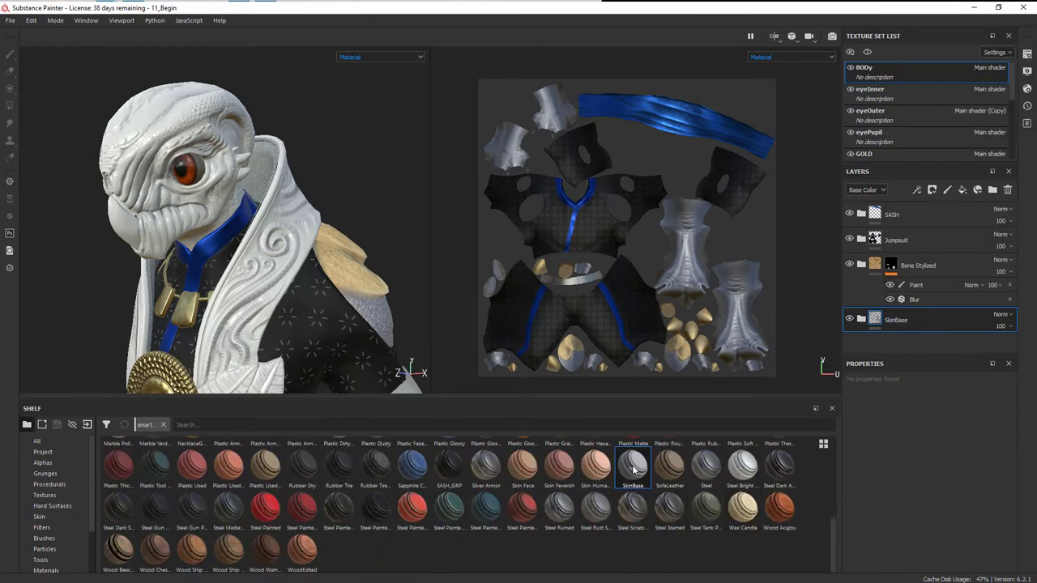
Apply the SkinBase smart material to the HEAD texture set and delete its empty Layer 1.
scroll(959, 114, "down", 3)
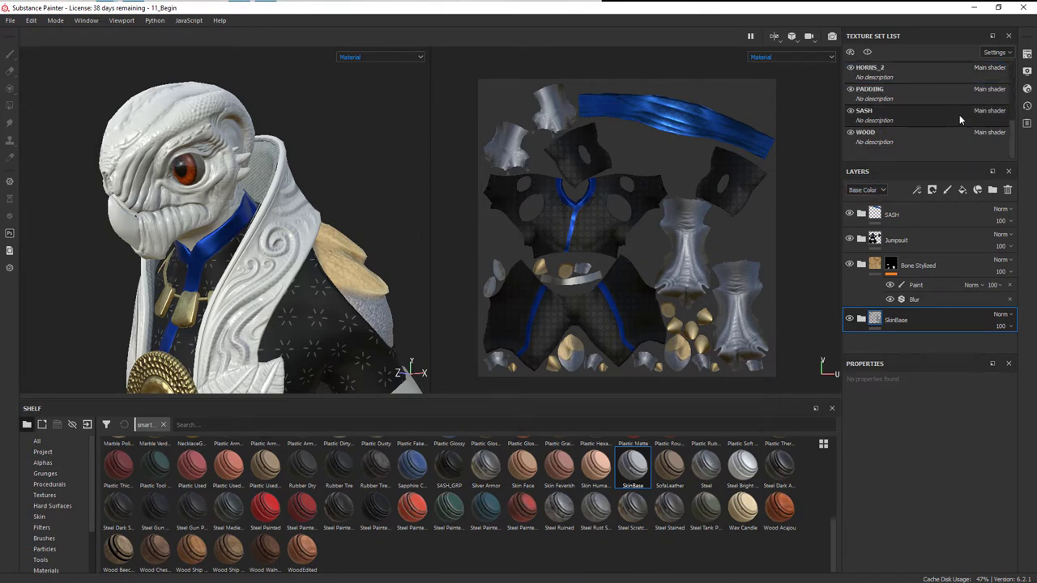
left_click(972, 119)
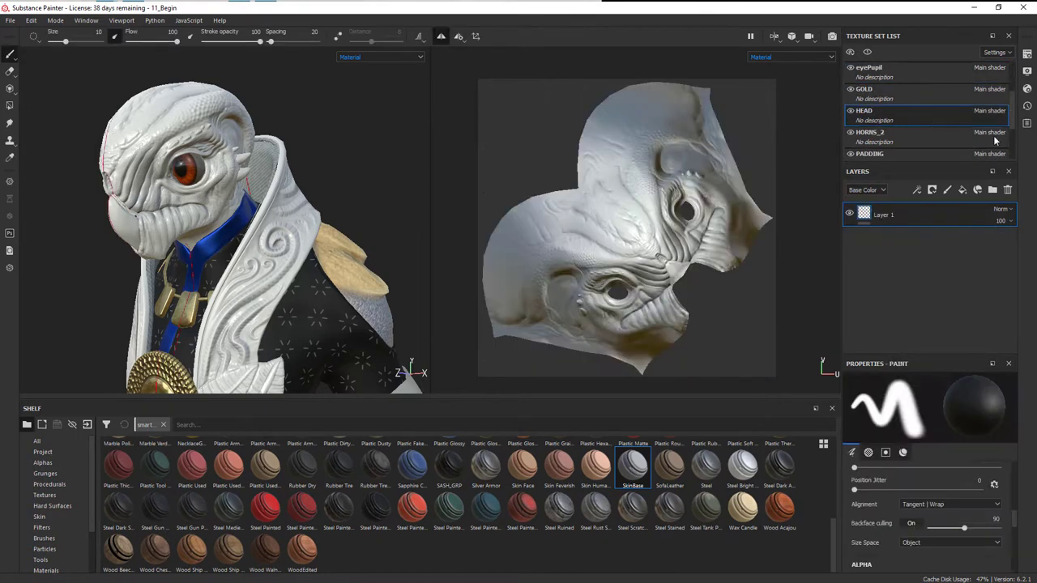
mouse_move(632, 465)
left_mouse_down()
mouse_move(654, 466)
mouse_move(850, 196)
mouse_move(899, 213)
left_mouse_up()
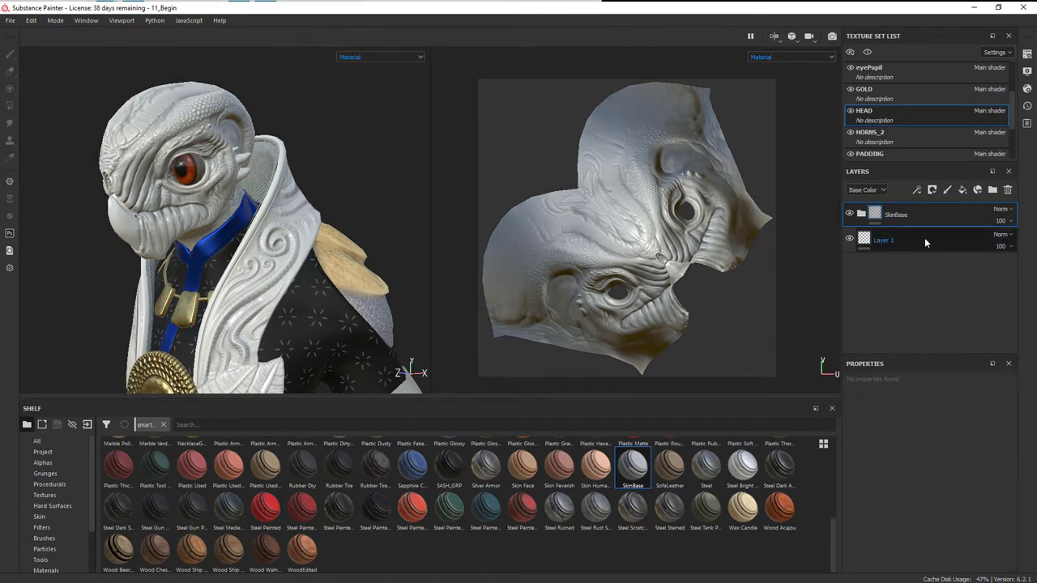
left_click(1009, 190)
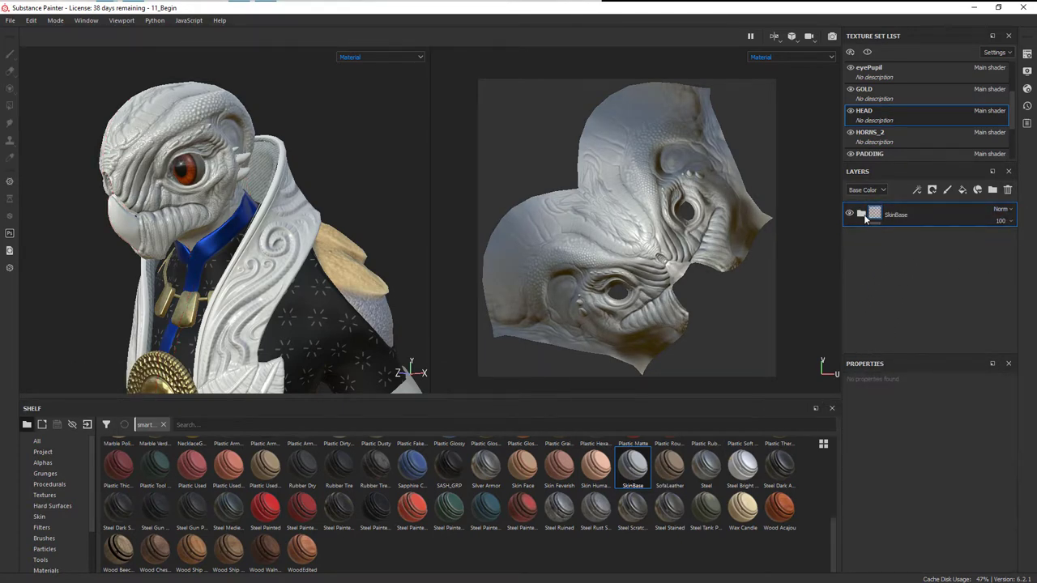
Fill the masks of the Bump and SkinBaseColor layers inside the SkinBase group with white over the head's UV island.
left_click(861, 214)
left_click(955, 275)
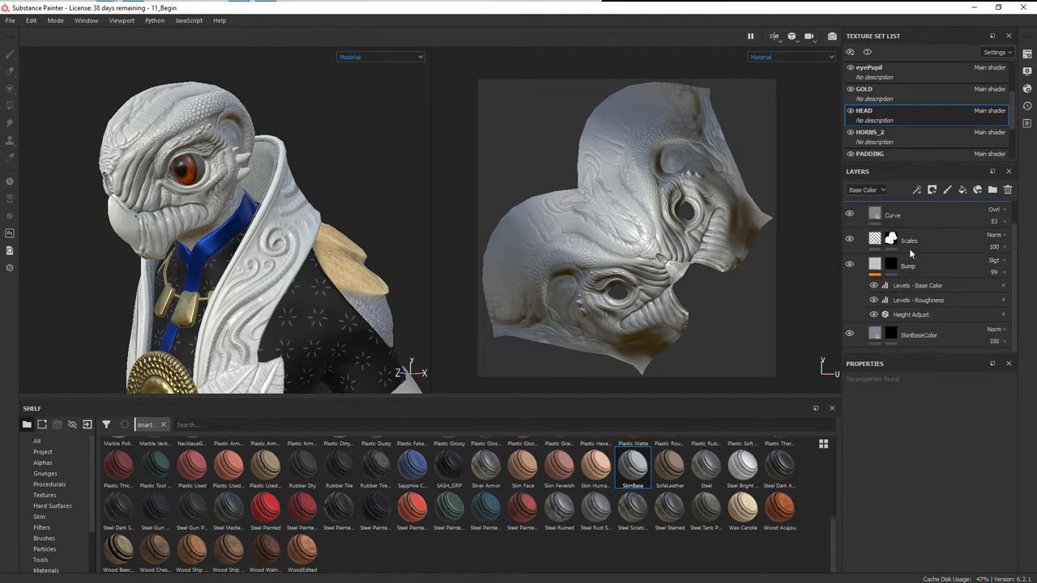
left_click(890, 266)
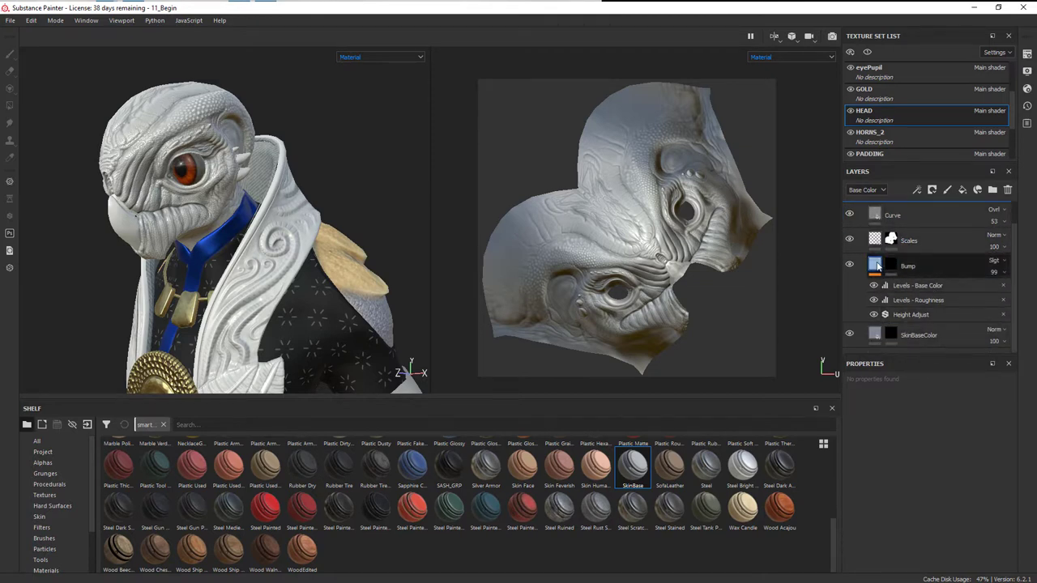
left_click(892, 267)
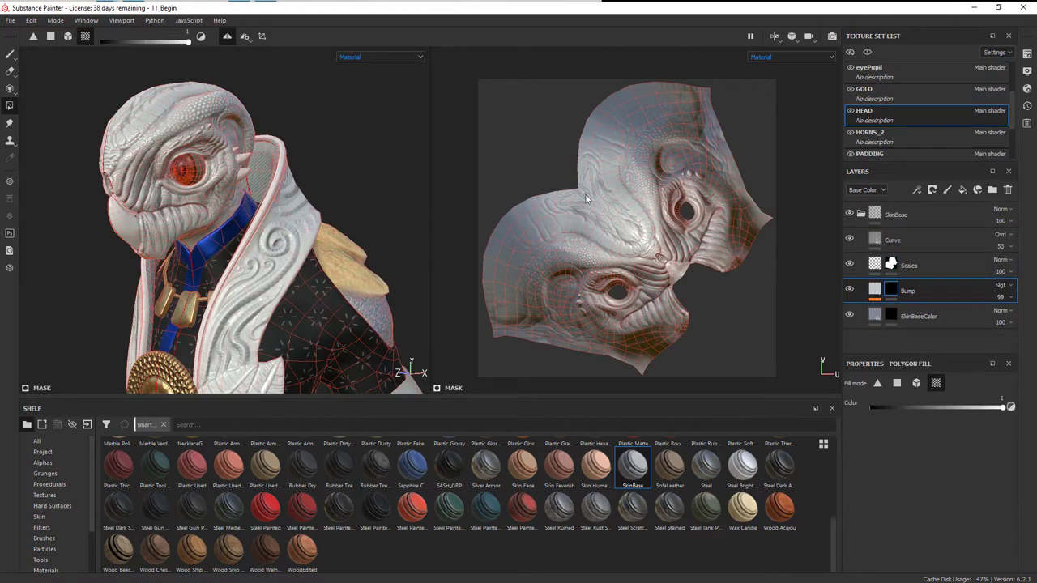
left_click(647, 210)
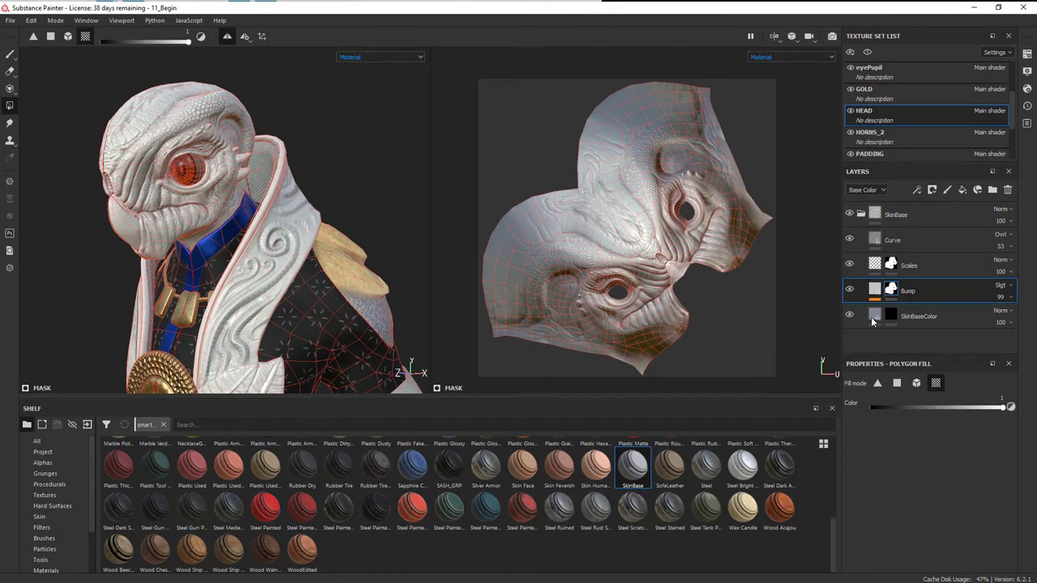
left_click(899, 317)
left_click(674, 206)
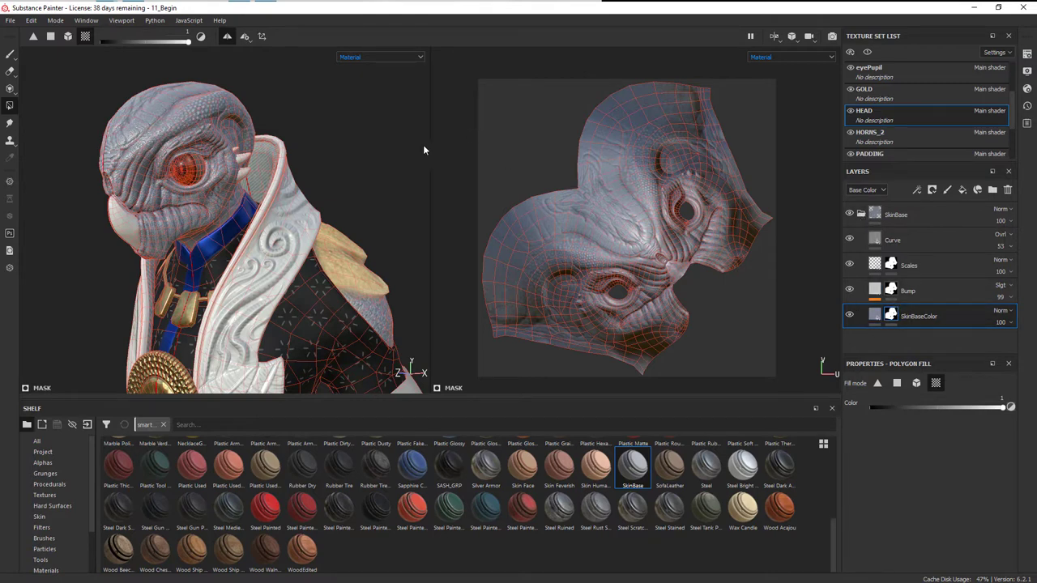
Compare the head skin with the Curve layer hidden and shown, and inspect the Curve layer's texture preview.
key("1")
scroll(356, 174, "up", 3)
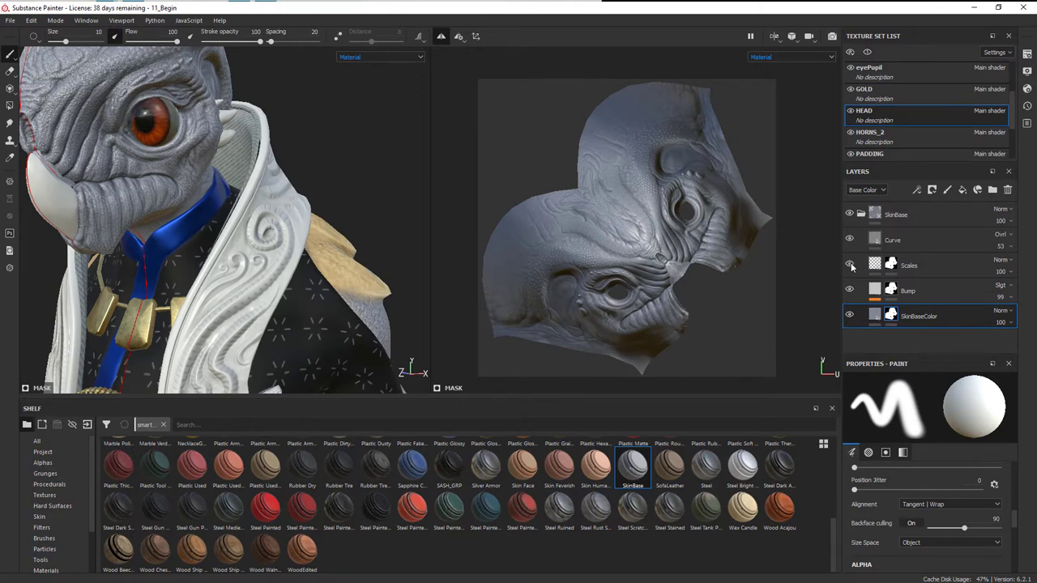
left_click(850, 239)
left_click(850, 239)
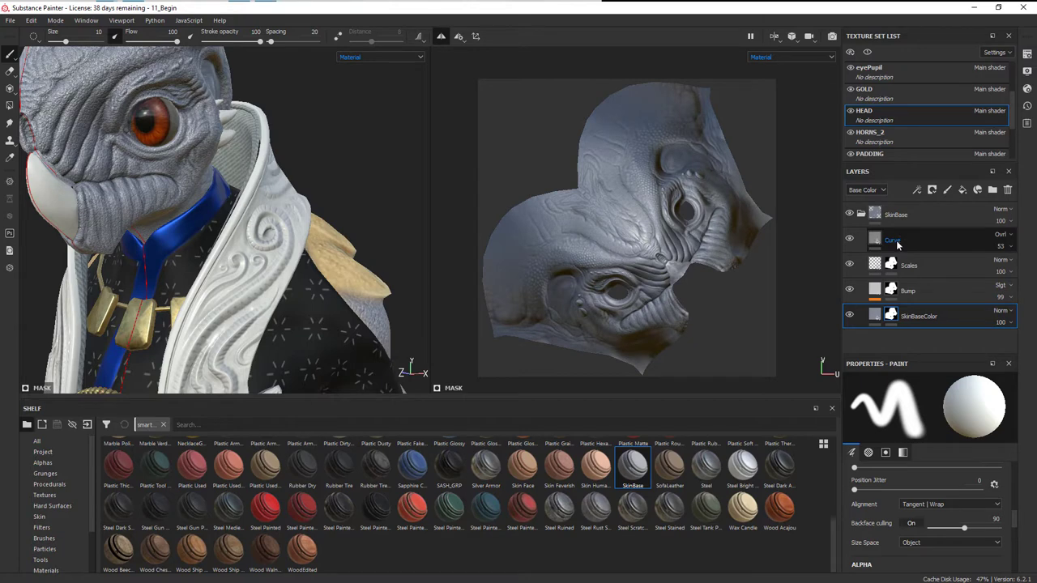
left_click(882, 243)
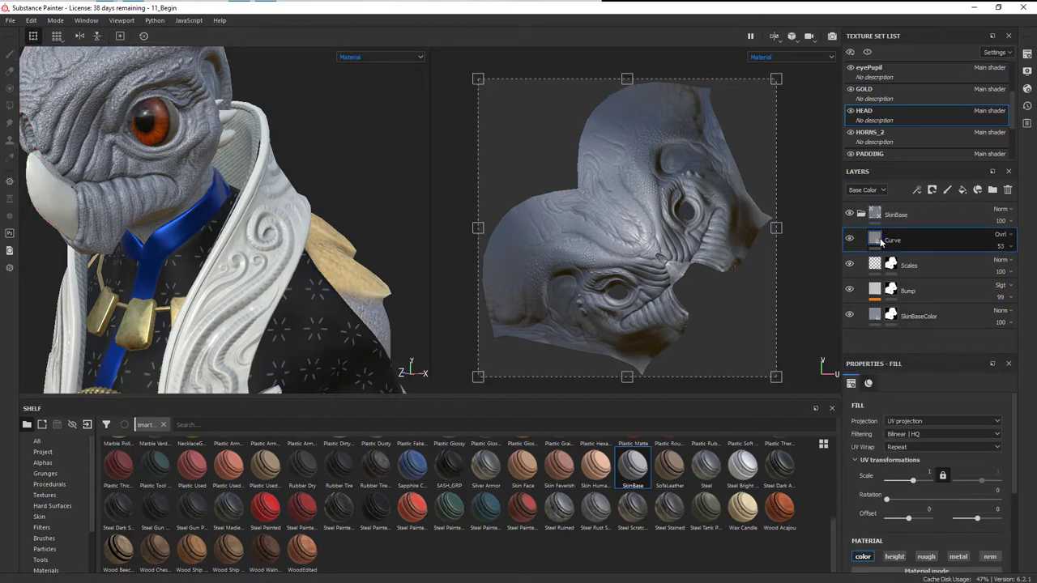
mouse_move(881, 242)
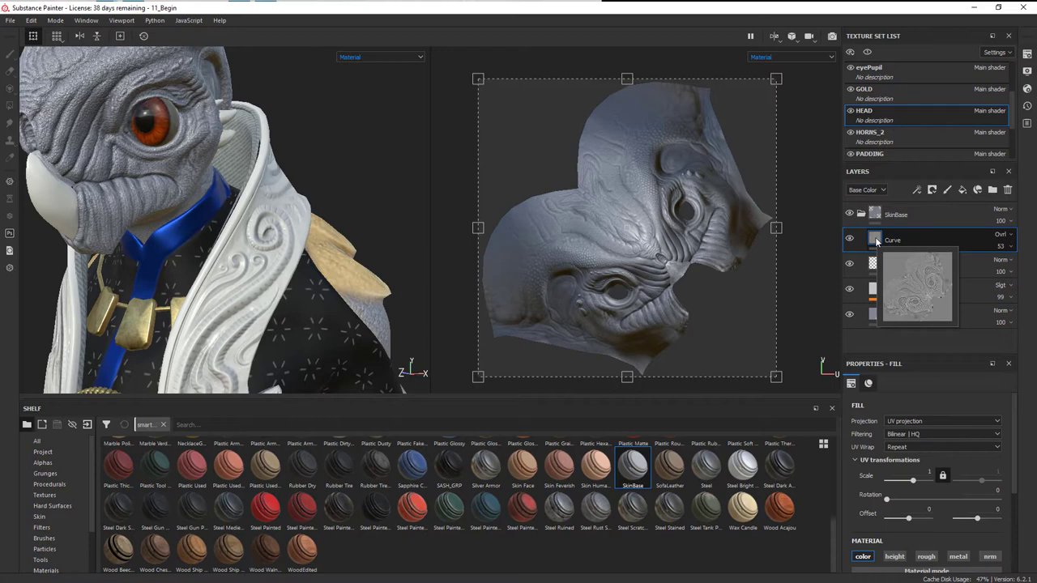
left_click(877, 241)
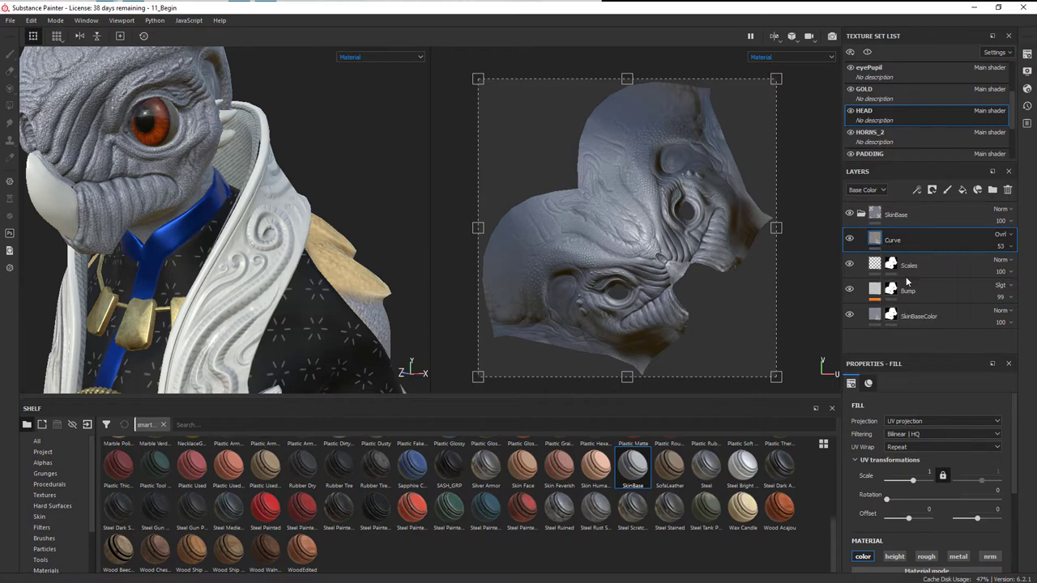
Add a Height Adjust filter to the content of the Scales layer in the HEAD texture set.
left_click_drag(250, 161, 284, 206, "alt")
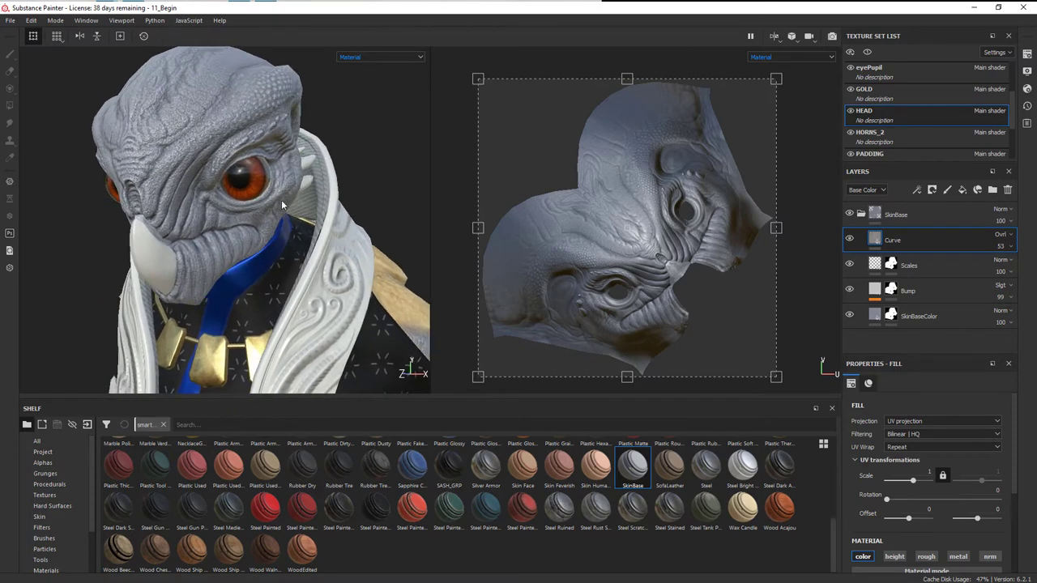
right_click_drag(284, 206, 424, 234, "alt")
middle_click_drag(424, 234, 402, 201, "alt")
left_click_drag(403, 202, 320, 196, "alt")
right_click_drag(319, 195, 341, 257, "alt")
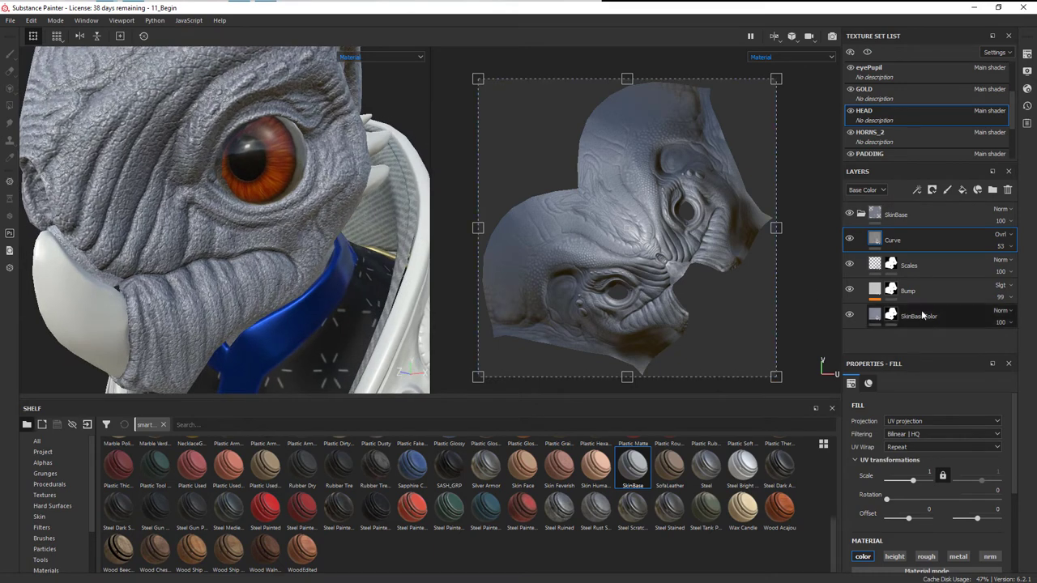
left_click(997, 273)
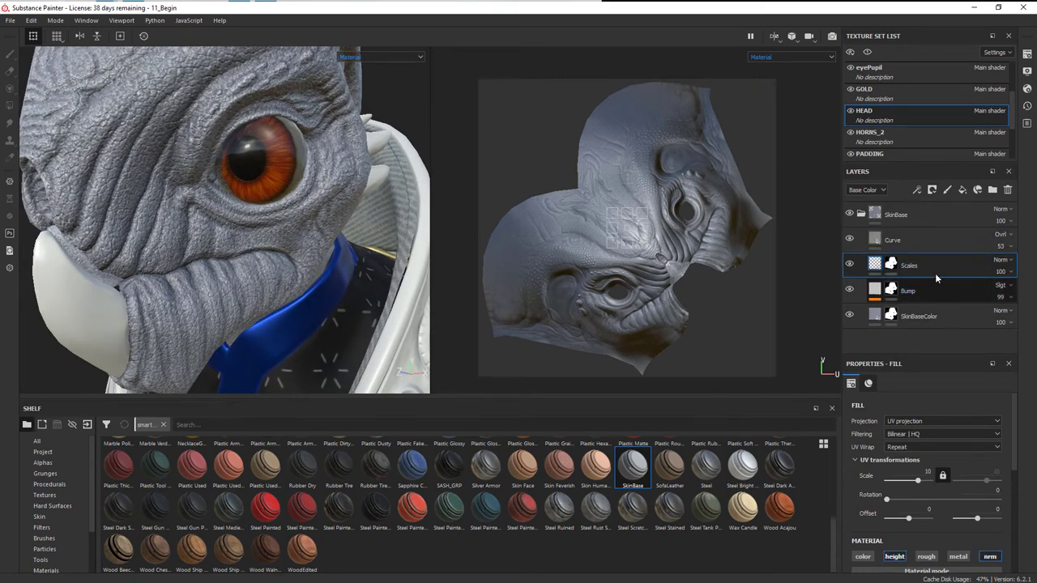
left_click(917, 190)
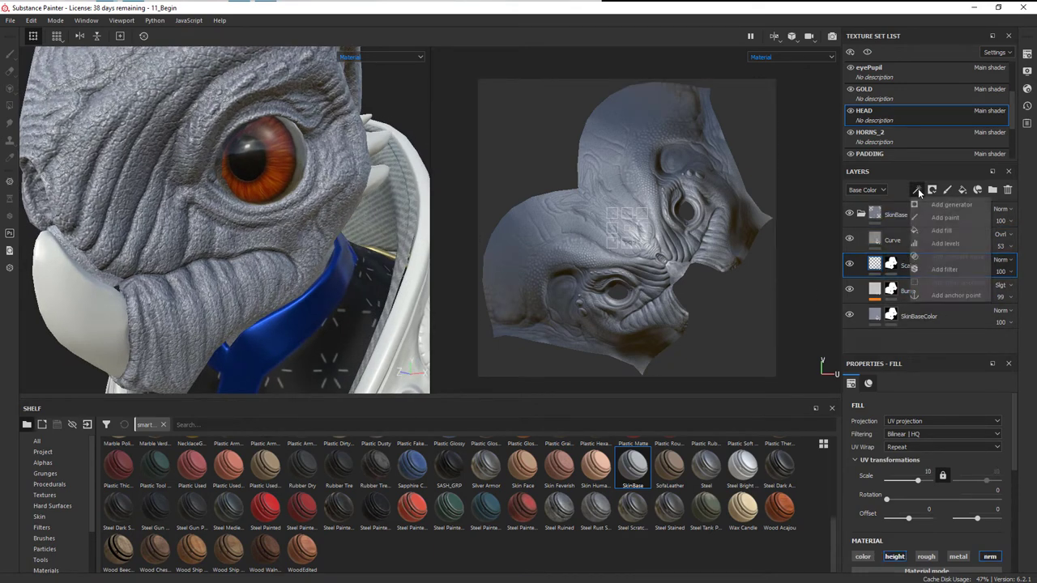
left_click(953, 270)
left_click(937, 421)
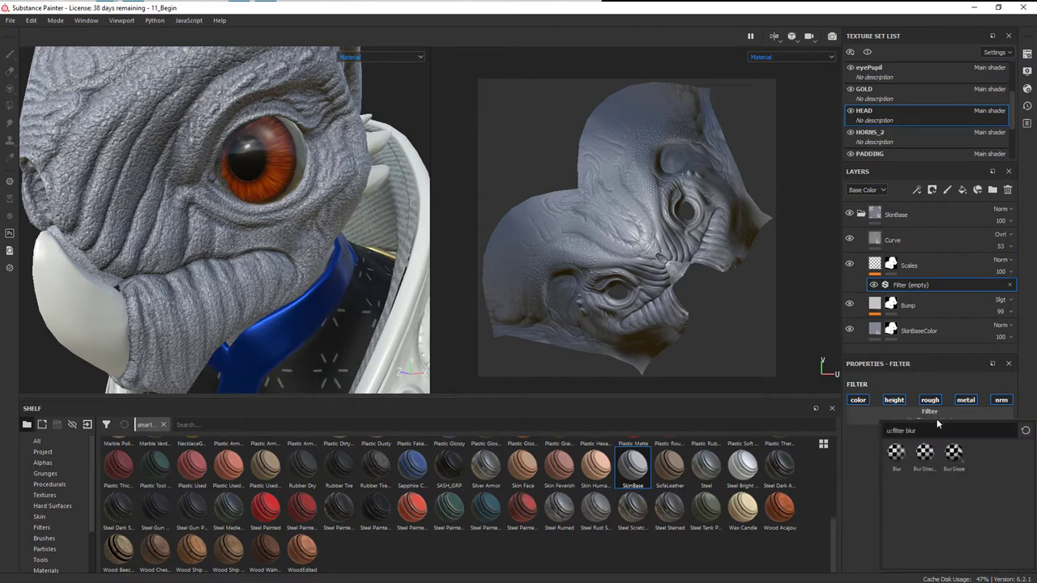
key("BackSpace")
key("BackSpace")
key("BackSpace")
key("BackSpace")
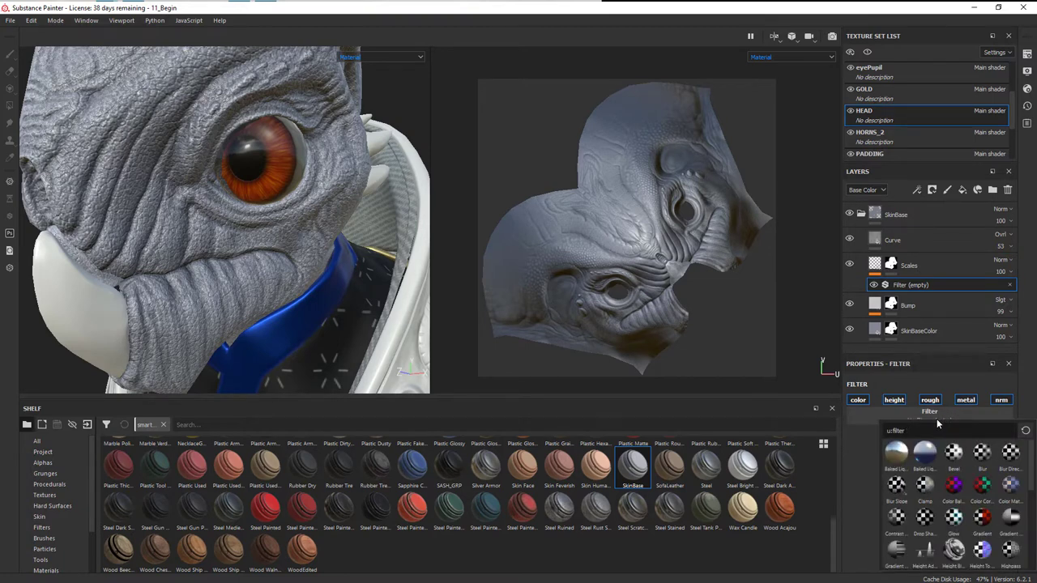
type("he")
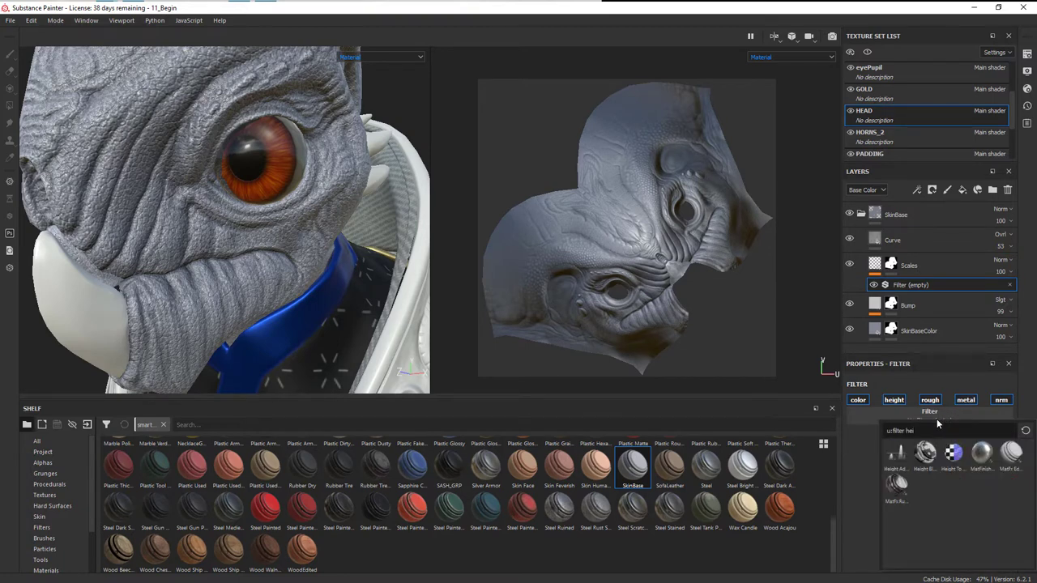
left_click(896, 456)
Set the Scales layer's Height Adjust Multiply to 0.89 and check the scale relief around the eye and beak.
left_click_drag(875, 506, 873, 507)
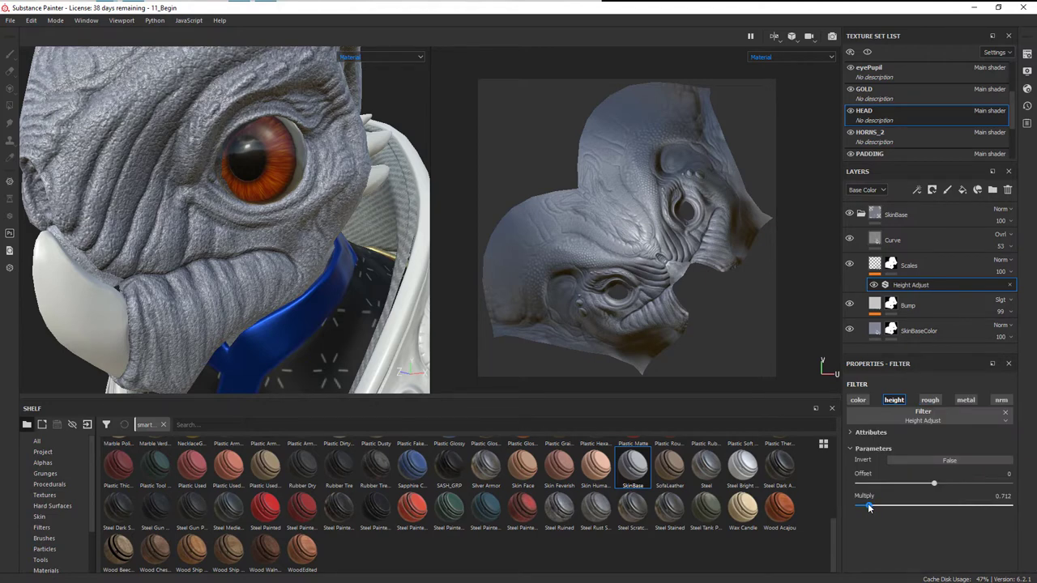
left_click_drag(873, 507, 871, 507)
left_click_drag(281, 288, 306, 252, "alt")
middle_click_drag(306, 253, 309, 293, "alt")
left_click_drag(308, 294, 308, 283, "alt")
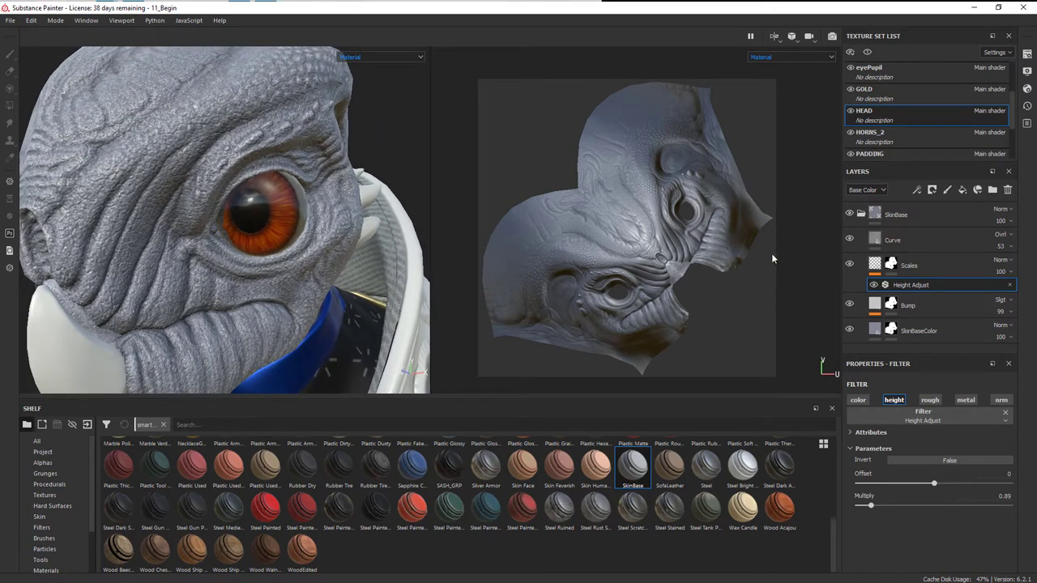
left_click_drag(388, 278, 526, 332, "alt")
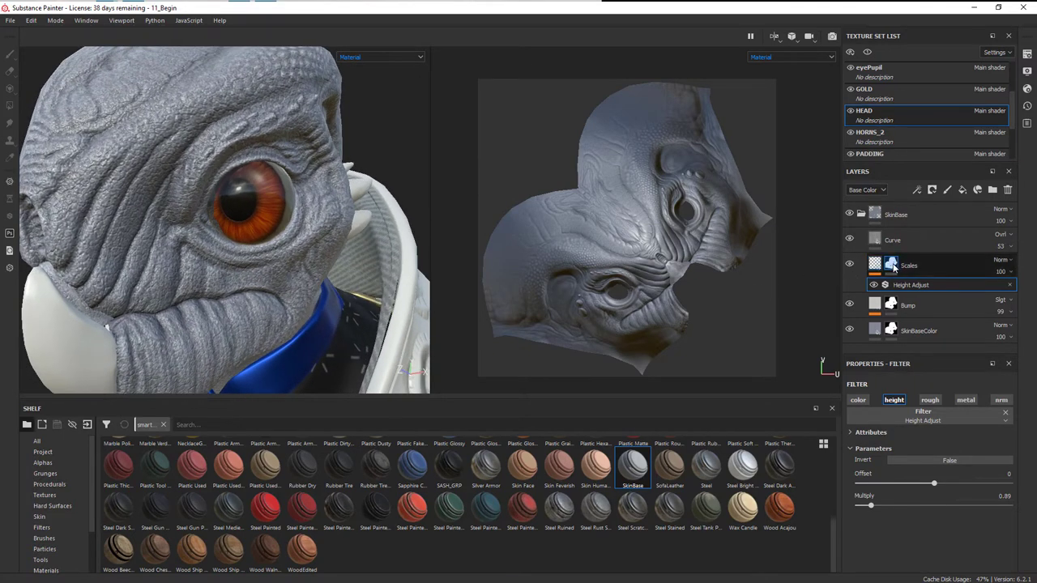
Activate the Scales layer's mask for painting and set the brush grayscale to 0.
left_click(879, 270)
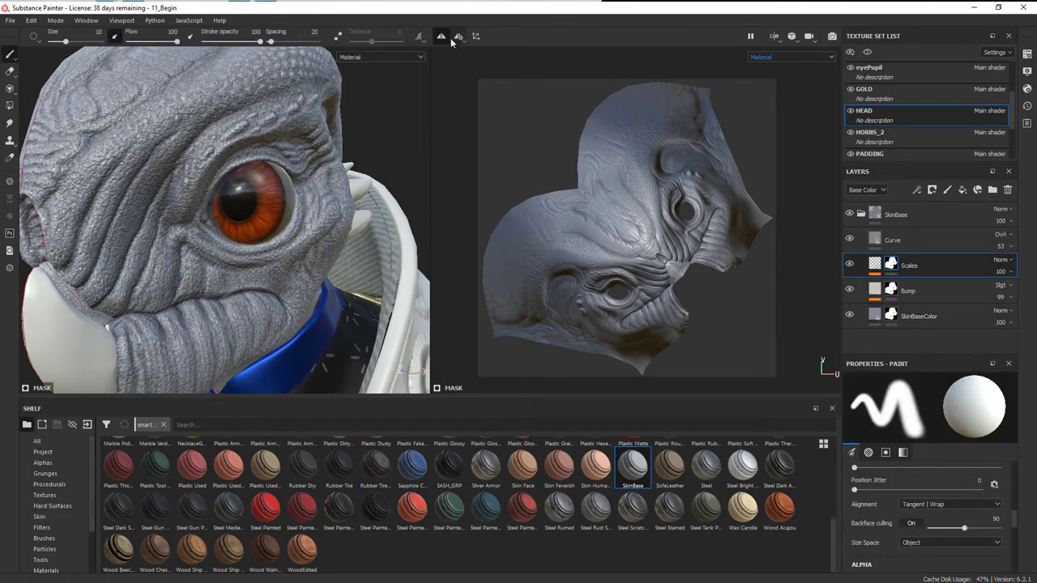
mouse_move(271, 222)
left_mouse_down("alt")
mouse_move(309, 213)
mouse_move(363, 221)
mouse_move(285, 220)
mouse_move(354, 220)
mouse_move(387, 232)
left_mouse_up("alt")
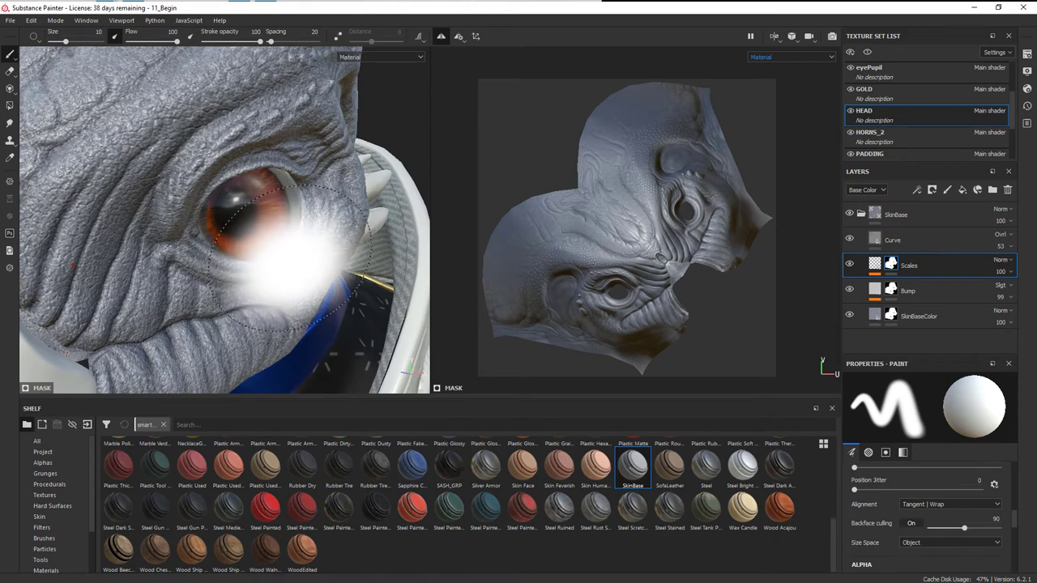
right_click(323, 237)
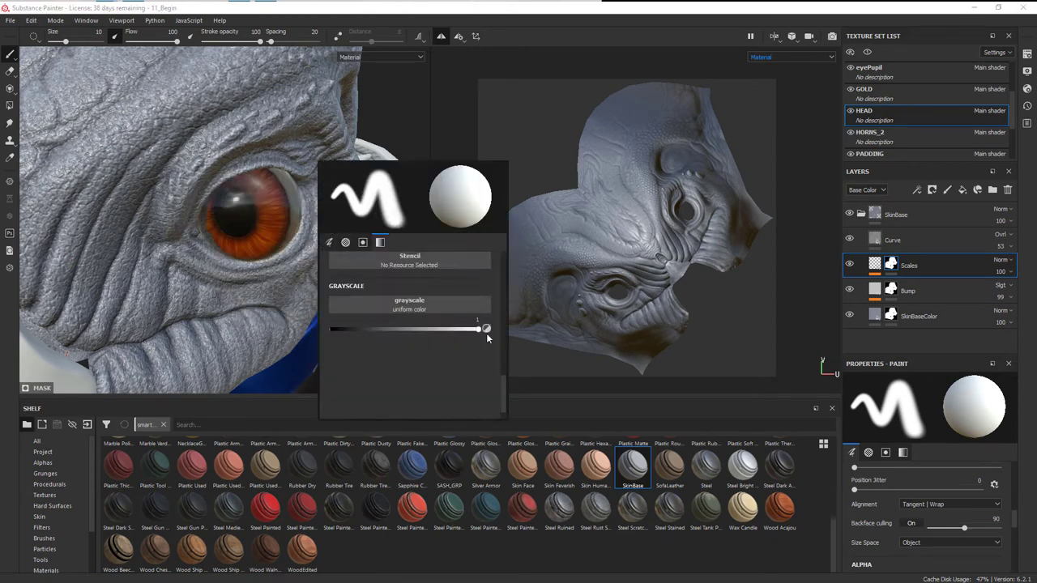
right_click(504, 387)
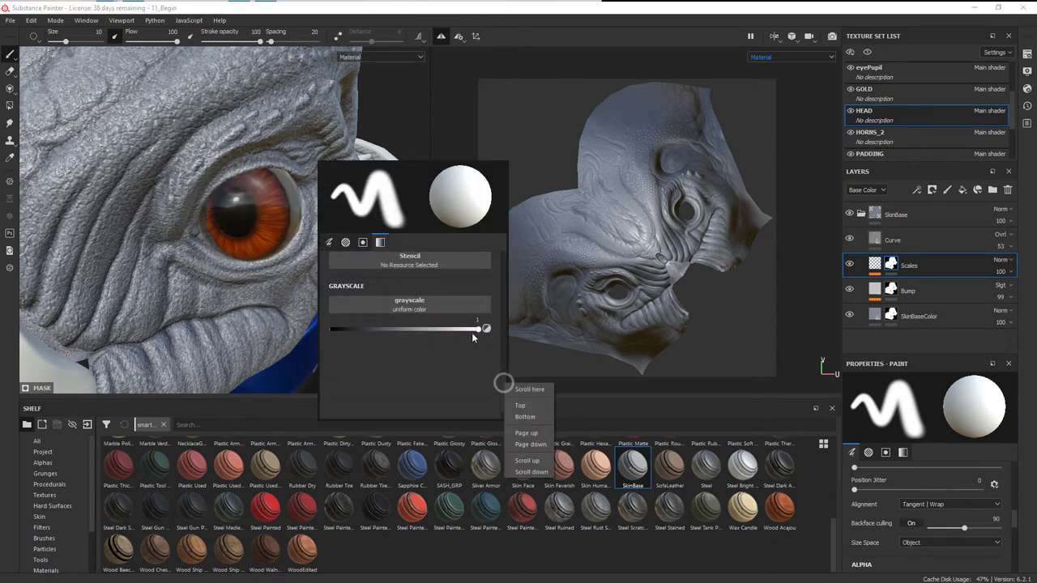
left_click_drag(479, 330, 294, 332)
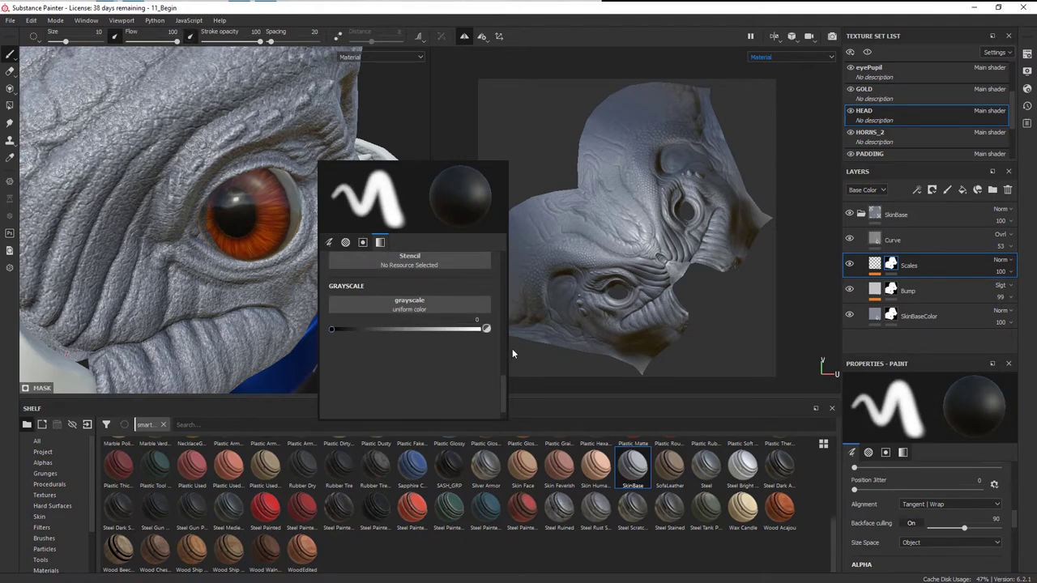
Reduce the mask brush size to 2.46 for painting around the eye.
left_click_drag(504, 393, 504, 284)
scroll(454, 300, "up", 2)
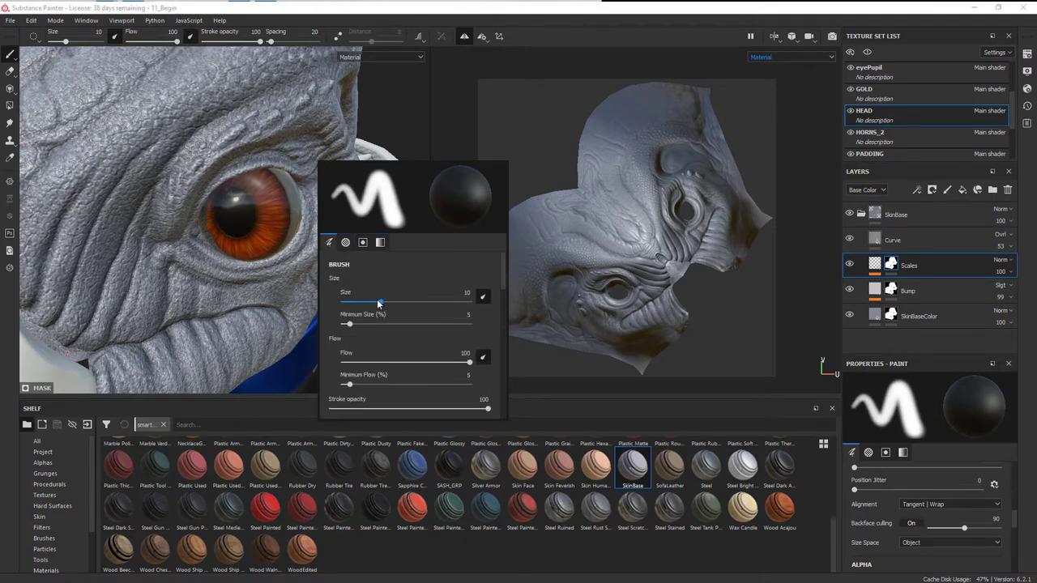
left_click_drag(378, 303, 366, 303)
mouse_move(212, 263)
left_mouse_down("alt")
mouse_move(198, 252)
mouse_move(239, 269)
left_mouse_up("alt")
right_click(306, 291)
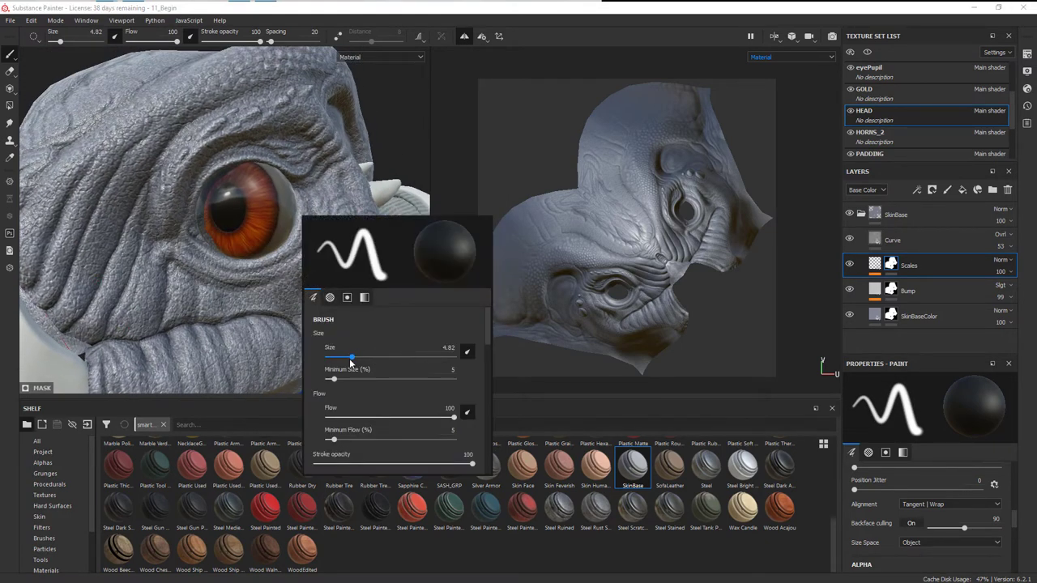
left_click_drag(350, 358, 343, 359)
mouse_move(208, 273)
left_mouse_down("alt")
mouse_move(192, 261)
mouse_move(192, 212)
left_mouse_up("alt")
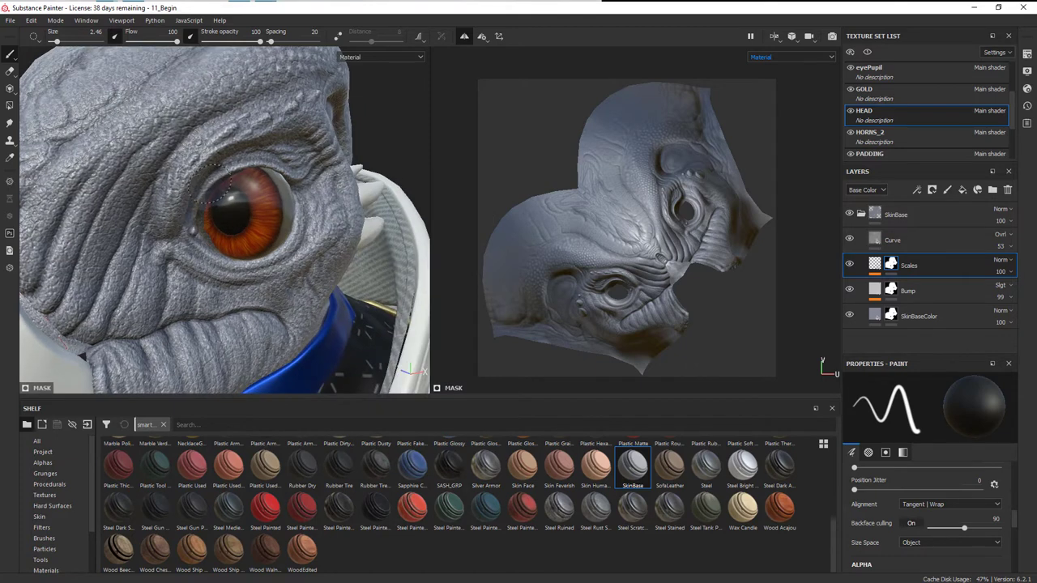
Paint black on the Scales mask over the eyelids and the brow folds around the eye.
mouse_move(219, 176)
left_mouse_down()
mouse_move(259, 162)
mouse_move(300, 168)
mouse_move(291, 163)
mouse_move(308, 174)
mouse_move(308, 211)
mouse_move(293, 238)
mouse_move(231, 257)
mouse_move(194, 242)
mouse_move(199, 225)
left_mouse_up()
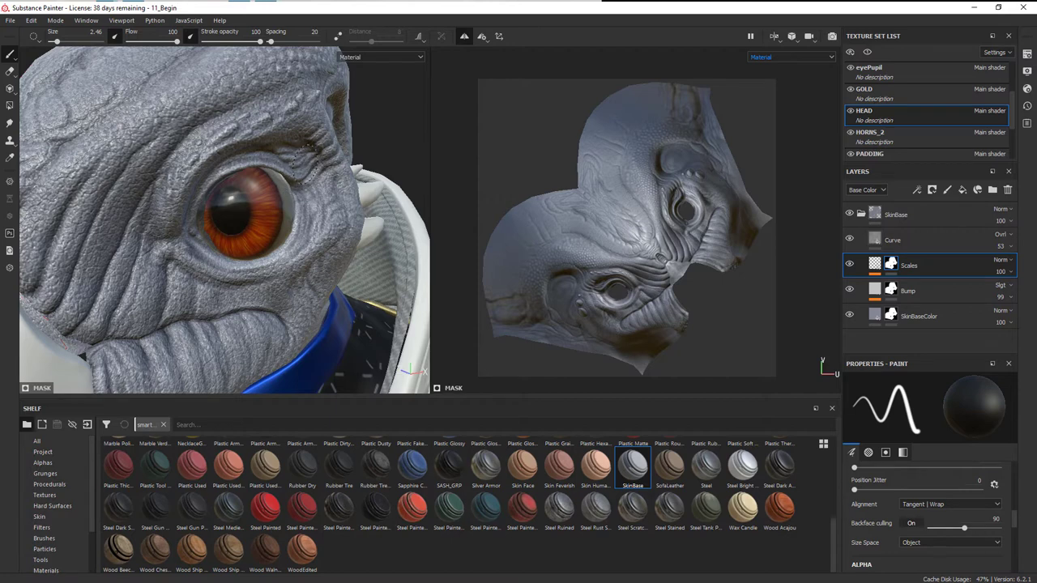
mouse_move(295, 180)
left_mouse_down("alt")
mouse_move(273, 204)
mouse_move(302, 225)
mouse_move(275, 222)
left_mouse_up("alt")
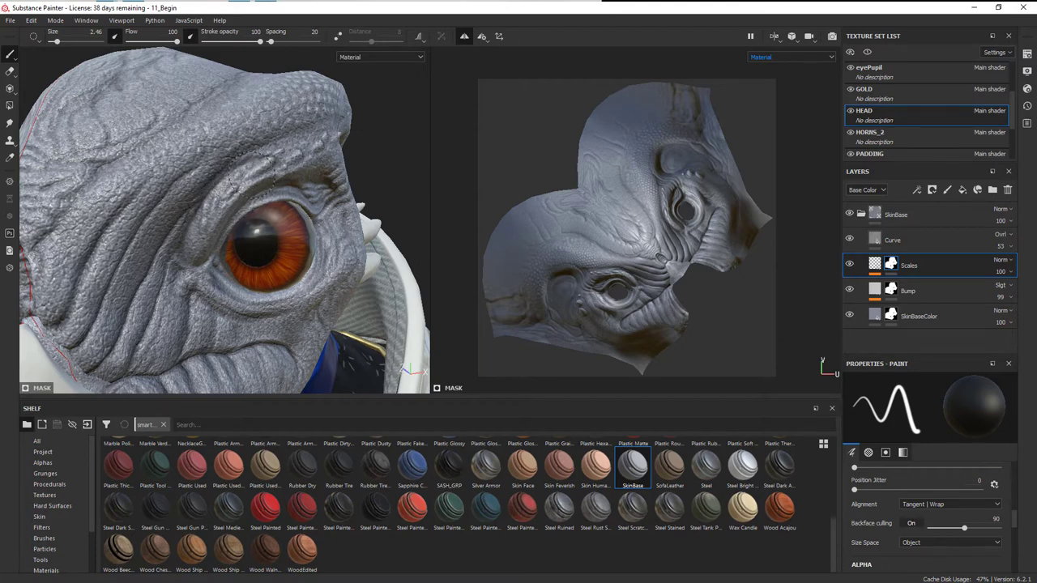
mouse_move(285, 173)
left_mouse_down("alt")
mouse_move(264, 211)
mouse_move(275, 183)
left_mouse_up("alt")
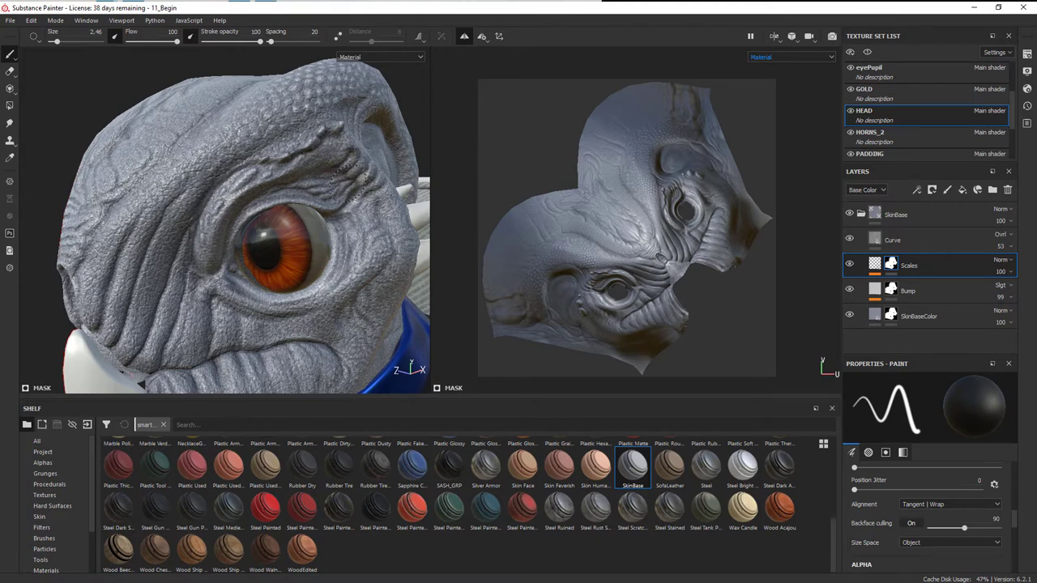
mouse_move(362, 171)
left_mouse_down()
mouse_move(354, 154)
mouse_move(278, 153)
mouse_move(292, 165)
left_mouse_up()
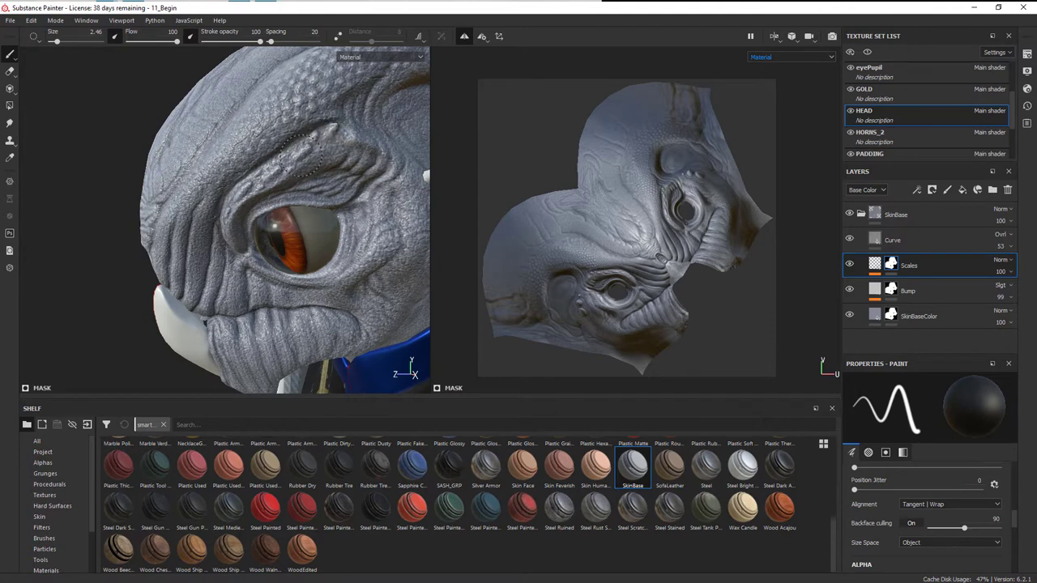
mouse_move(364, 146)
left_mouse_down("alt")
mouse_move(335, 224)
mouse_move(385, 224)
mouse_move(317, 123)
left_mouse_up("alt")
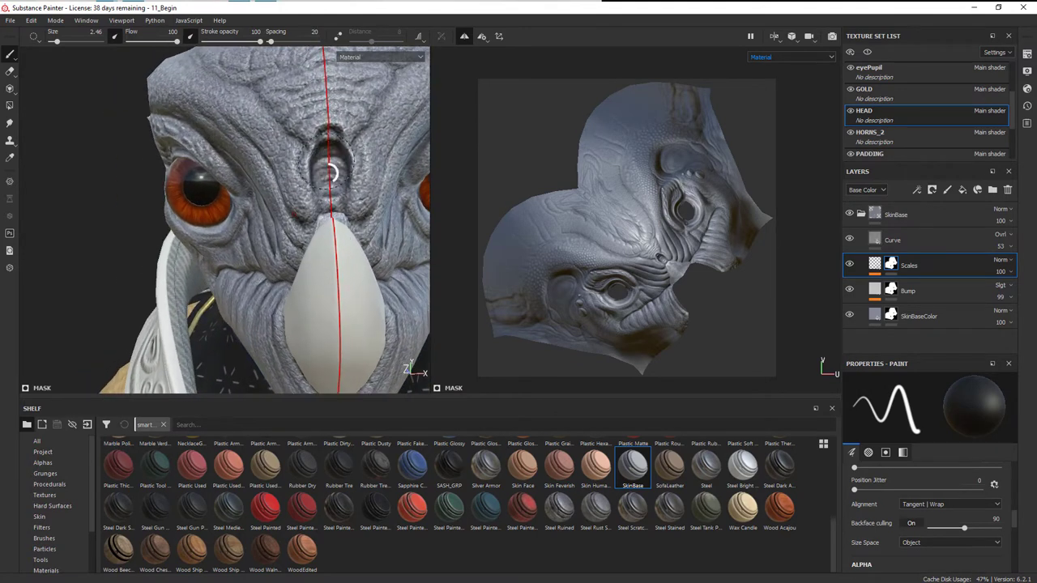
With brush size 1.23, mask out scales in the groove above the beak, hiding the HORNS_2 texture set to reach the skin beneath.
right_click(339, 140)
left_click_drag(361, 232, 354, 231)
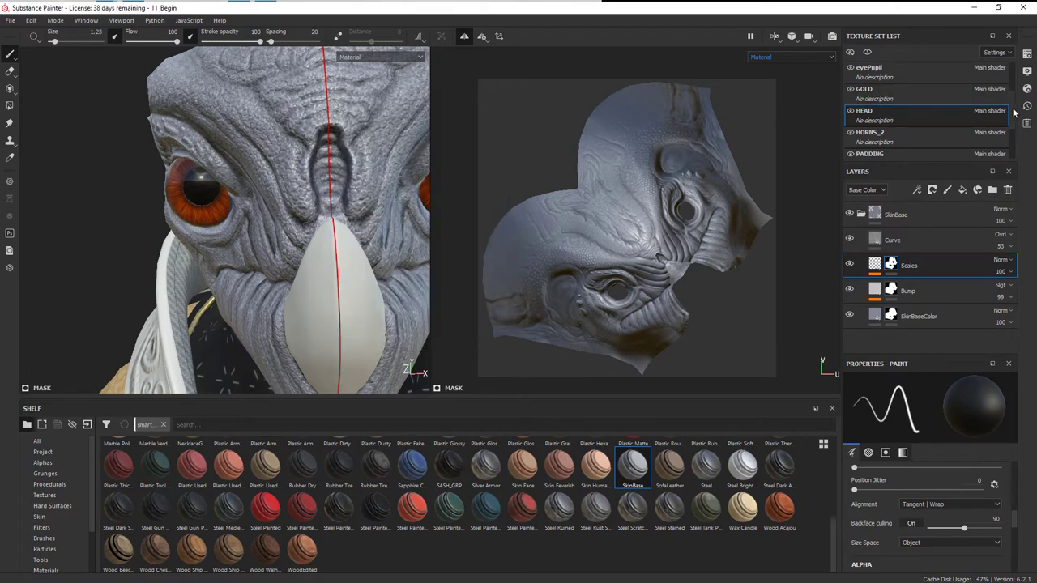
scroll(1013, 112, "down", 2)
left_click(851, 89)
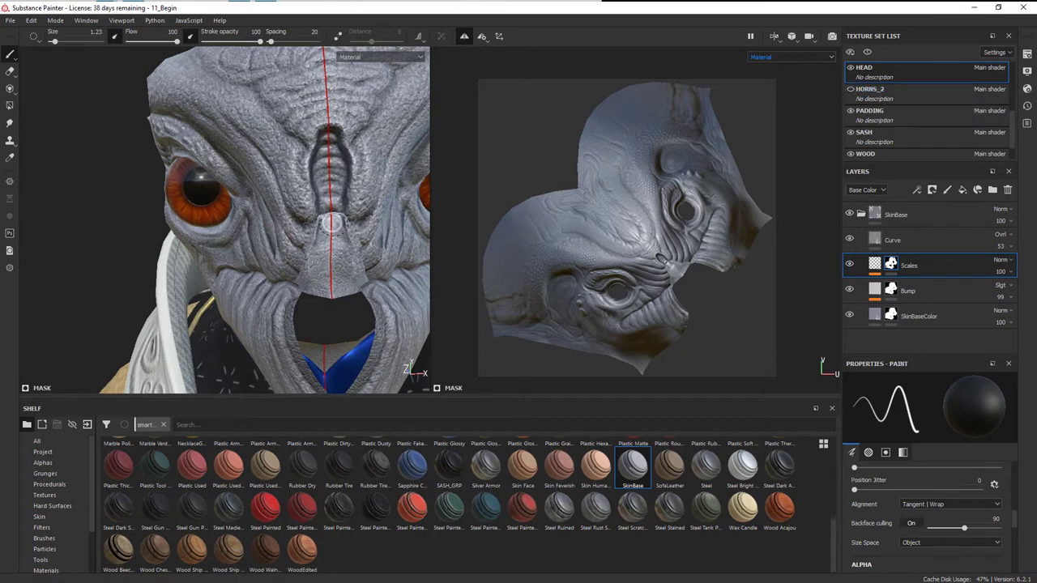
mouse_move(333, 222)
left_mouse_down("alt")
mouse_move(324, 228)
mouse_move(334, 230)
left_mouse_up("alt")
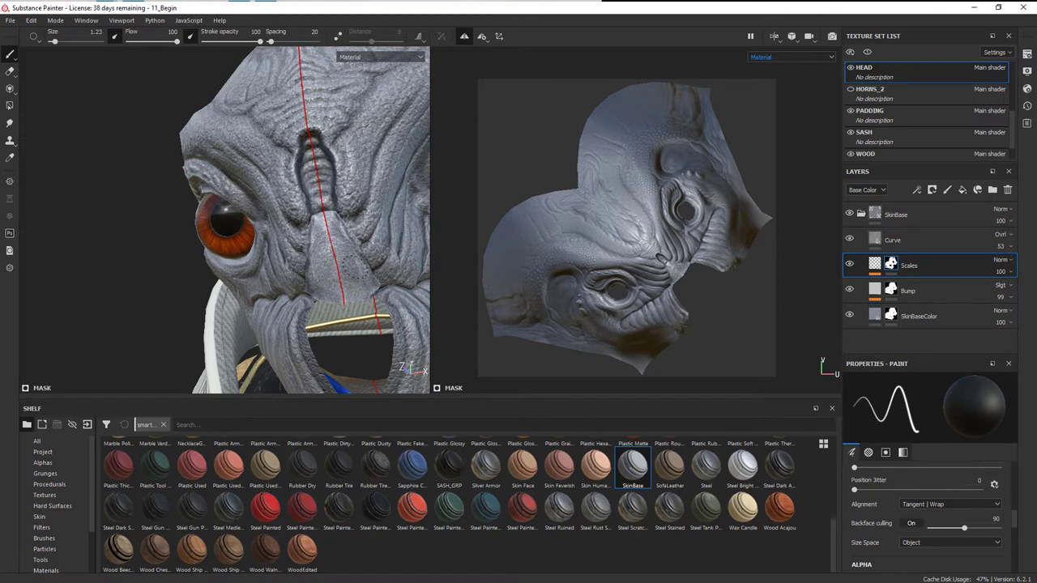
mouse_move(333, 269)
left_mouse_down("alt")
mouse_move(340, 257)
mouse_move(354, 267)
mouse_move(354, 336)
mouse_move(312, 221)
mouse_move(343, 287)
mouse_move(321, 265)
left_mouse_up("alt")
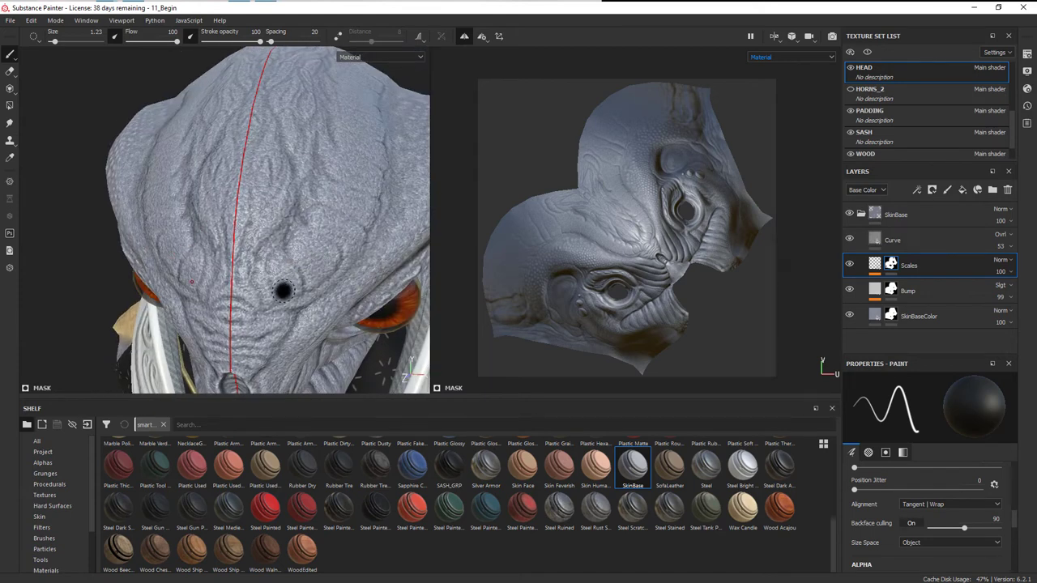
Paint black on the Scales mask along the folds of the forehead above the eyes.
mouse_move(265, 304)
left_mouse_down()
mouse_move(261, 274)
mouse_move(261, 296)
mouse_move(221, 290)
mouse_move(274, 289)
mouse_move(247, 257)
mouse_move(243, 271)
mouse_move(296, 282)
mouse_move(285, 294)
mouse_move(324, 271)
mouse_move(347, 235)
mouse_move(299, 253)
mouse_move(242, 203)
mouse_move(356, 212)
left_mouse_up()
left_click_drag(375, 165, 366, 240, "alt")
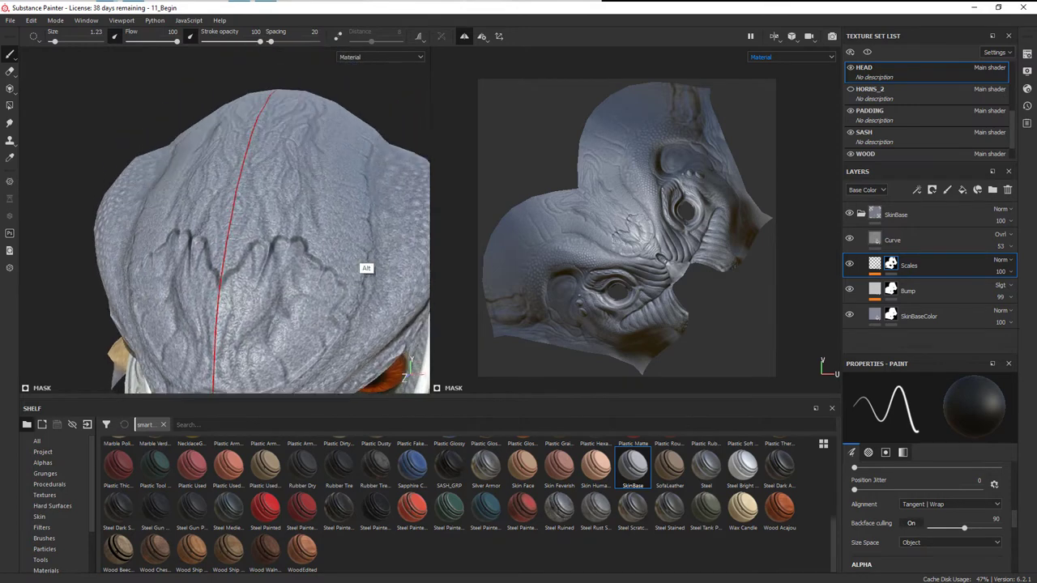
left_click_drag(356, 195, 341, 236, "alt")
Set the brush size to 2.46 and mask out scales on the crown folds and in the hollow behind the eye.
right_click(341, 235)
left_click_drag(321, 316, 327, 316)
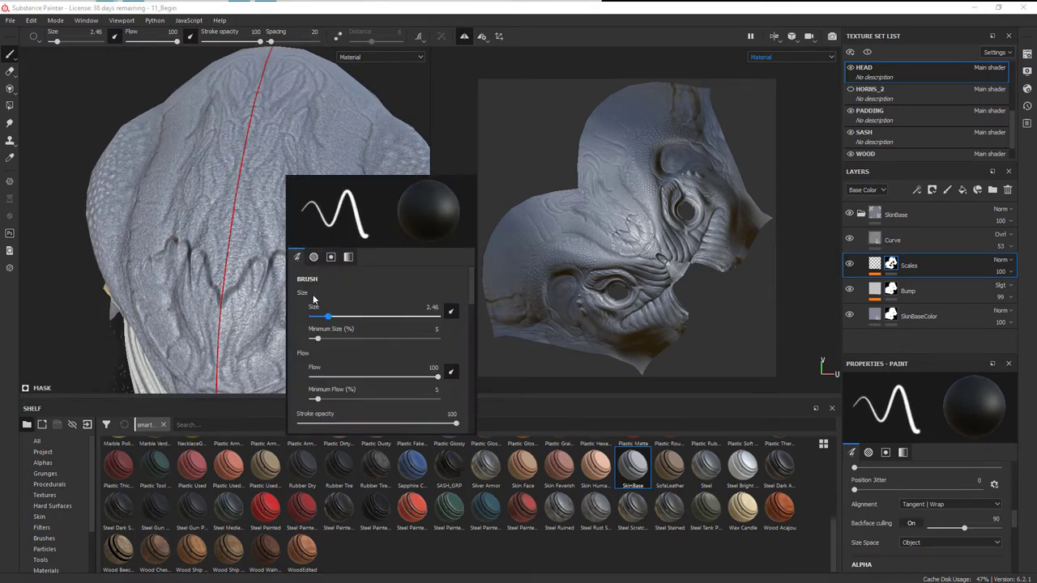
mouse_move(250, 246)
left_mouse_down()
mouse_move(251, 153)
mouse_move(285, 236)
mouse_move(274, 289)
mouse_move(322, 241)
mouse_move(312, 313)
mouse_move(357, 266)
mouse_move(385, 188)
mouse_move(344, 209)
mouse_move(354, 172)
mouse_move(273, 266)
left_mouse_up()
mouse_move(337, 245)
left_mouse_down()
mouse_move(400, 204)
mouse_move(338, 155)
mouse_move(296, 165)
mouse_move(236, 208)
mouse_move(262, 276)
left_mouse_up()
mouse_move(193, 207)
left_mouse_down("alt")
mouse_move(259, 229)
mouse_move(244, 250)
mouse_move(300, 230)
mouse_move(287, 212)
mouse_move(305, 191)
mouse_move(372, 174)
mouse_move(296, 240)
mouse_move(310, 288)
mouse_move(243, 250)
left_mouse_up("alt")
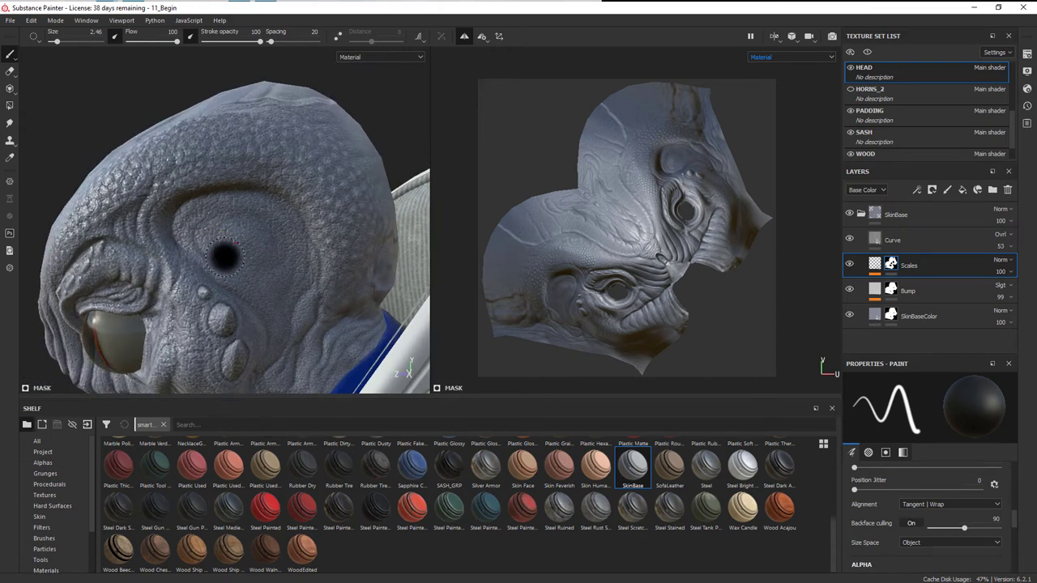
left_click_drag(274, 230, 263, 271, "alt")
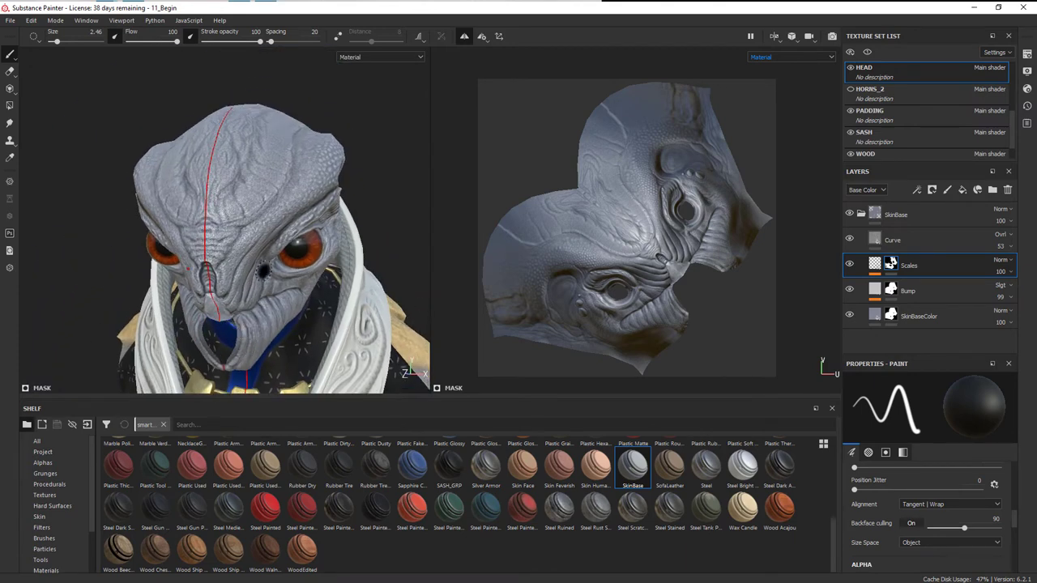
Add a Blur filter to the Scales layer's mask with Blur Intensity 2.39.
left_click(875, 263)
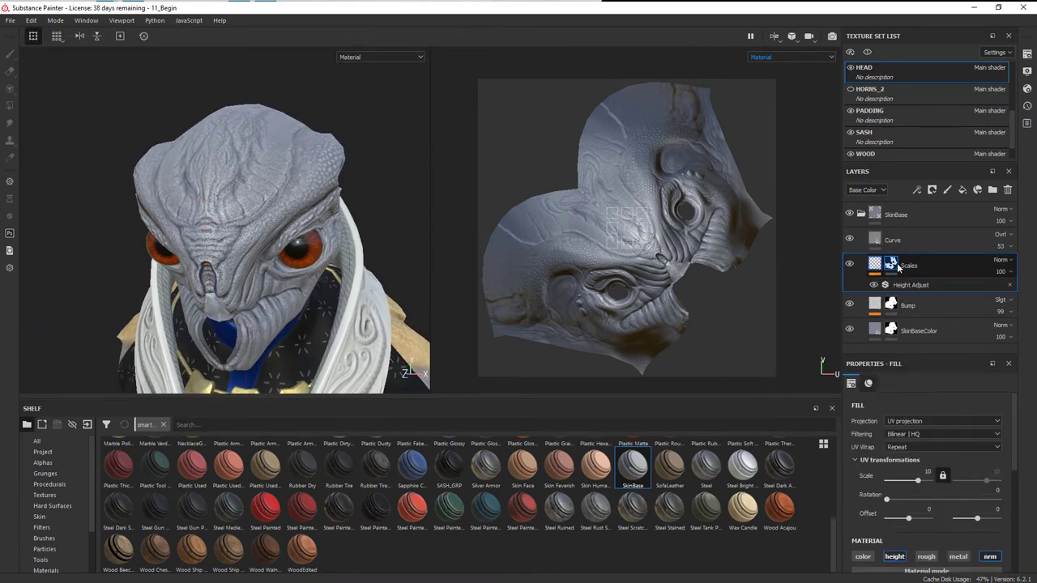
left_click(891, 263)
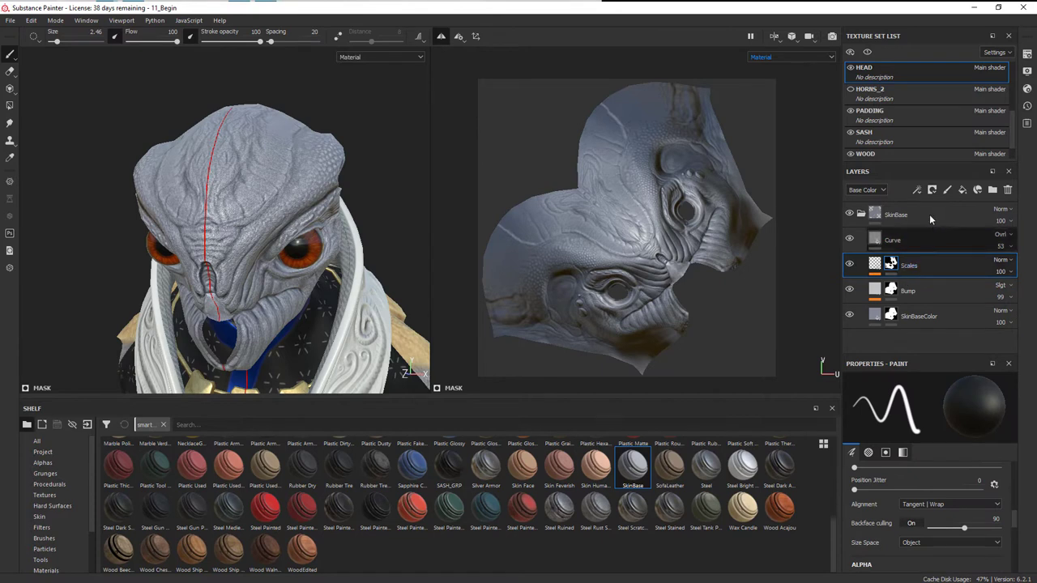
left_click(916, 190)
left_click(946, 270)
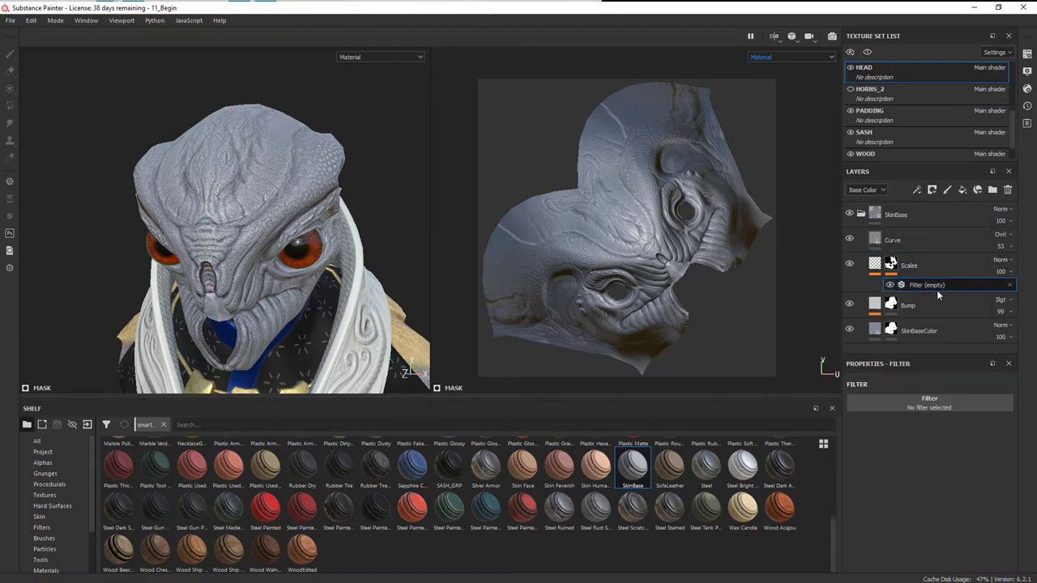
left_click(928, 400)
type("hei")
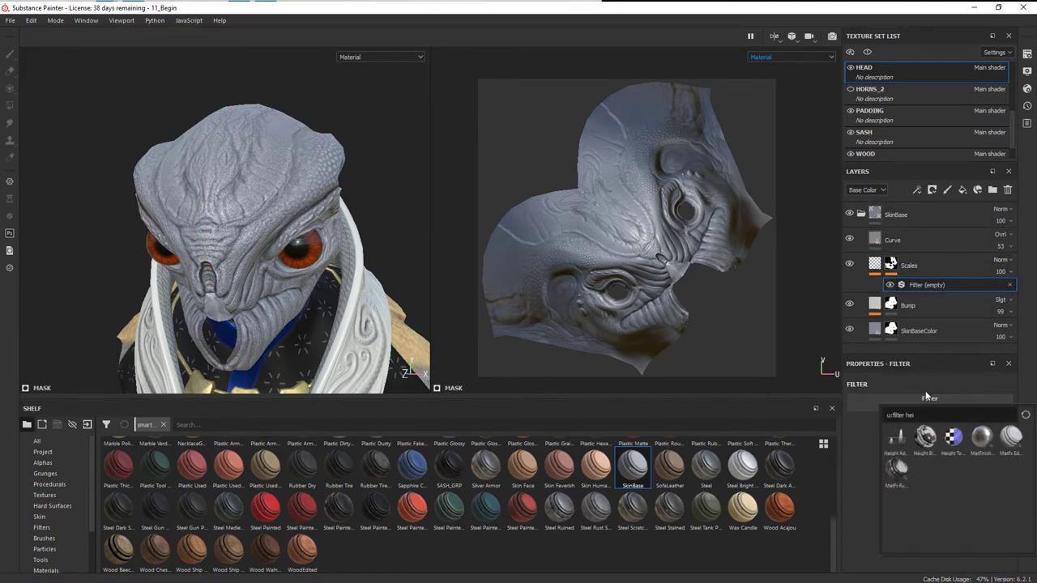
key("BackSpace")
key("BackSpace")
key("BackSpace")
type("bl")
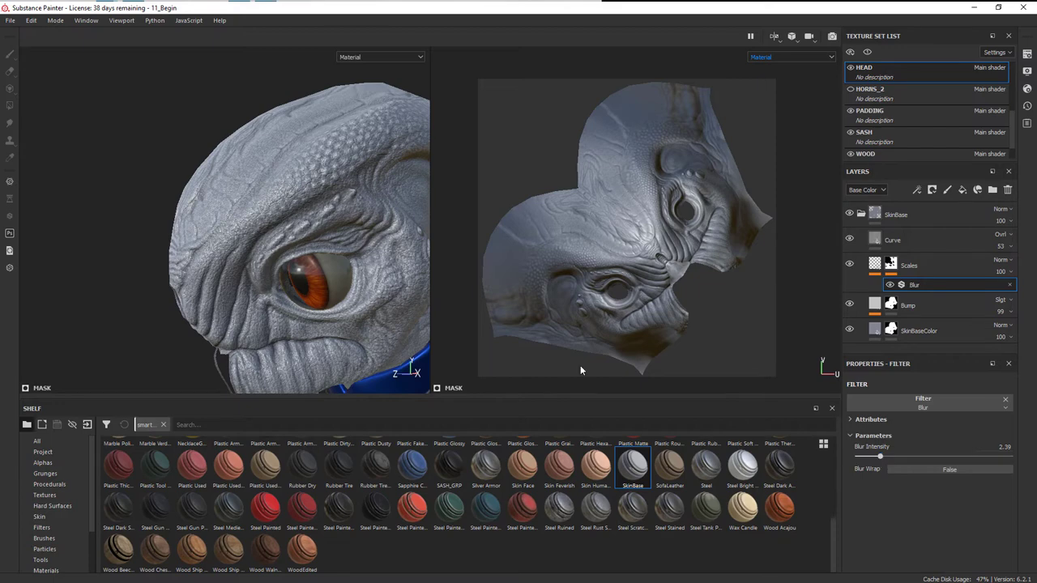
Examine the softened scale transitions on the head from the front, the side and around the eye.
right_click_drag(313, 280, 185, 259, "alt")
left_click_drag(186, 259, 357, 320, "alt")
middle_click_drag(357, 320, 341, 303, "alt")
left_click_drag(341, 303, 310, 327, "alt")
middle_click_drag(310, 326, 281, 324, "alt")
right_click_drag(282, 324, 299, 285, "alt")
left_click_drag(299, 284, 302, 281, "alt")
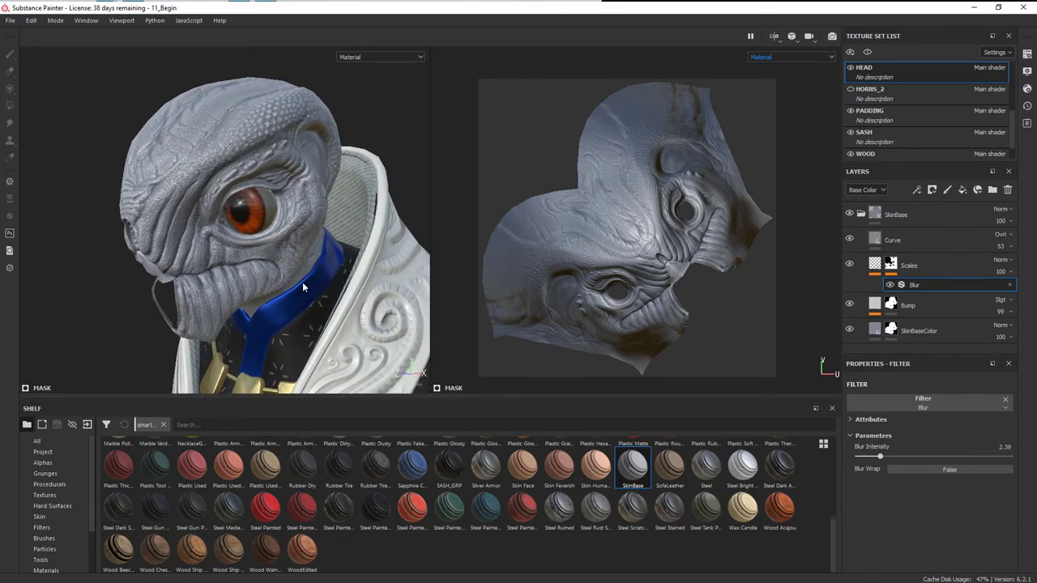
left_click_drag(316, 229, 507, 223, "alt")
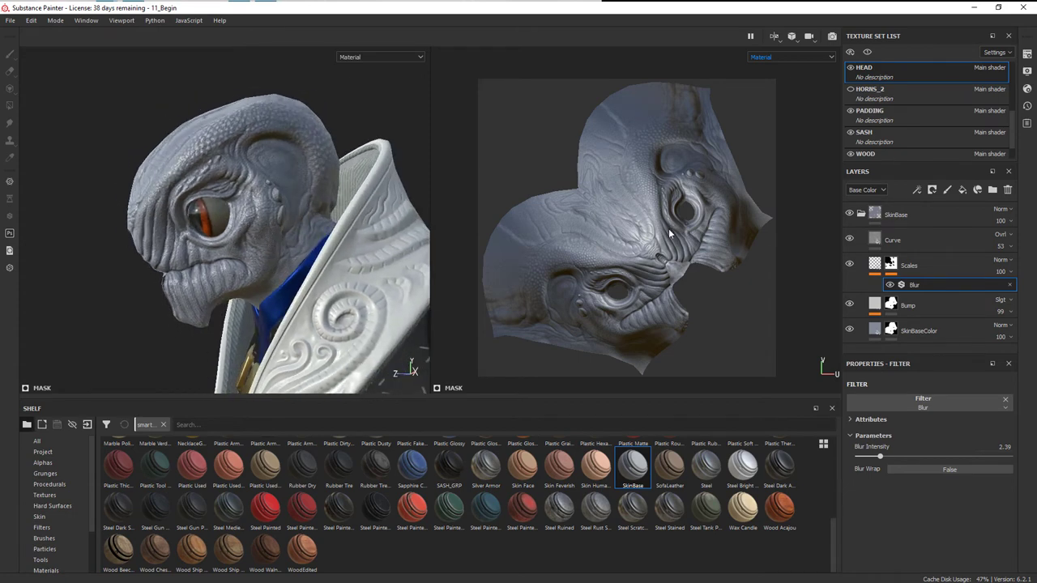
Collapse the SkinBase group and add a new paint layer above it.
left_click(862, 213)
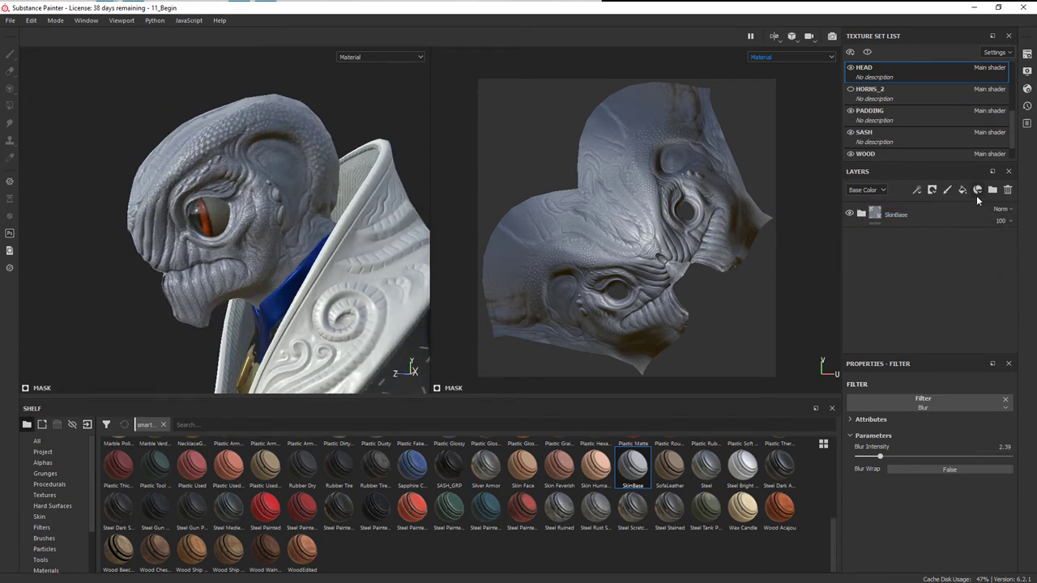
left_click(912, 217)
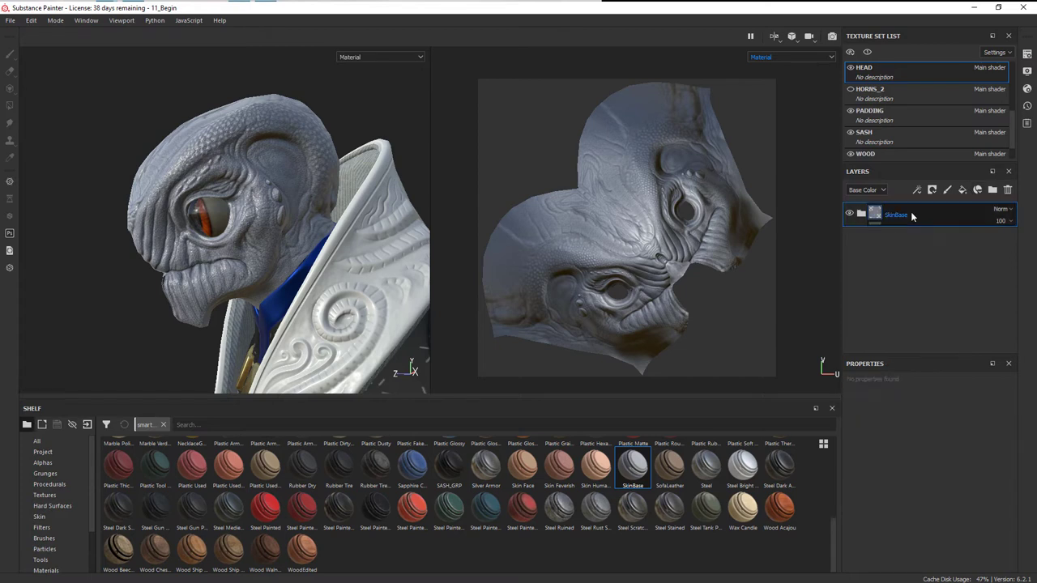
left_click(947, 190)
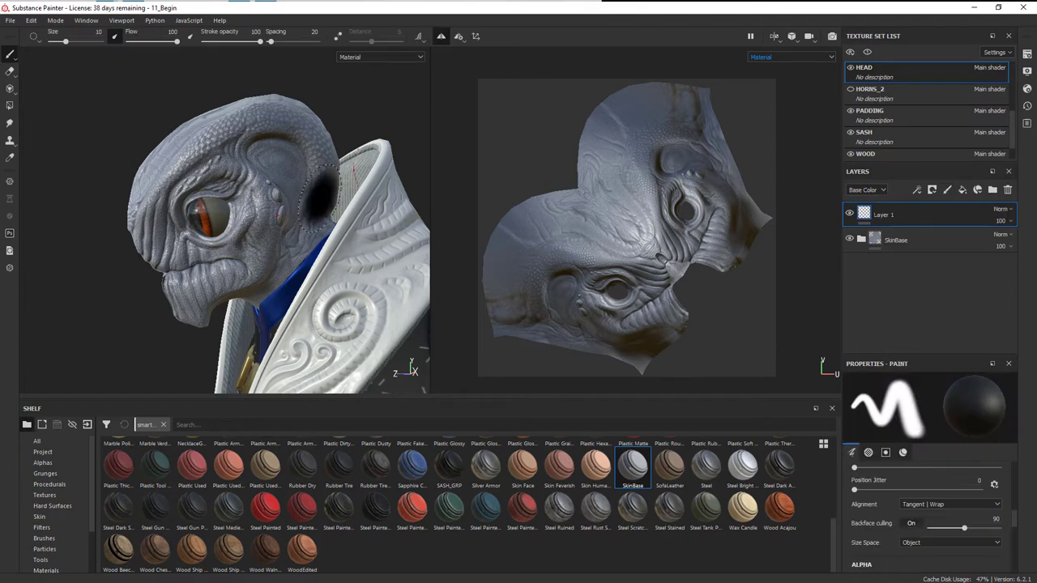
Choose the Dirt 1 brush from the shelf's brush presets for painting on the new layer.
left_click_drag(317, 202, 306, 221, "alt")
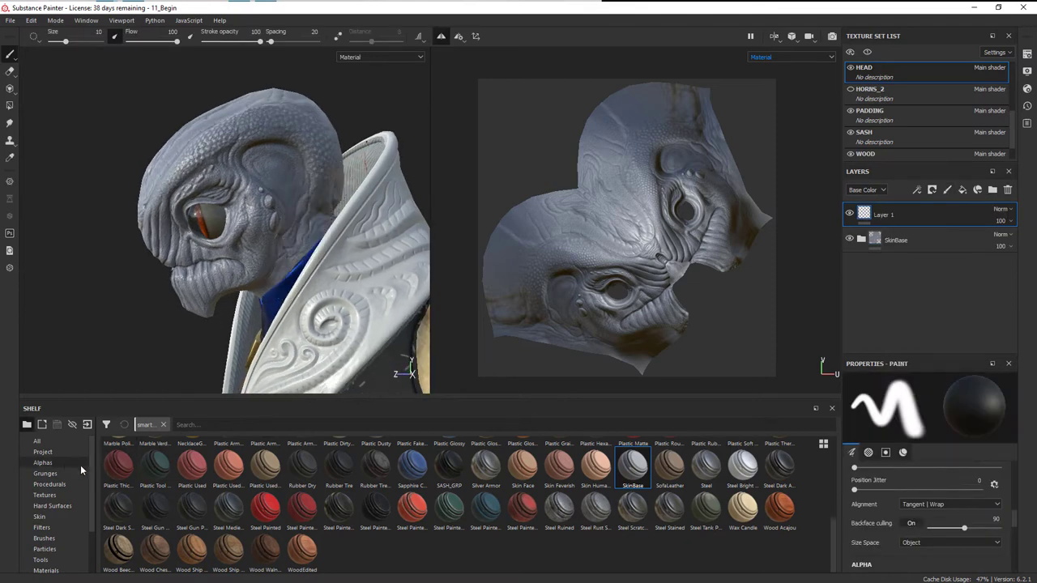
left_click(43, 538)
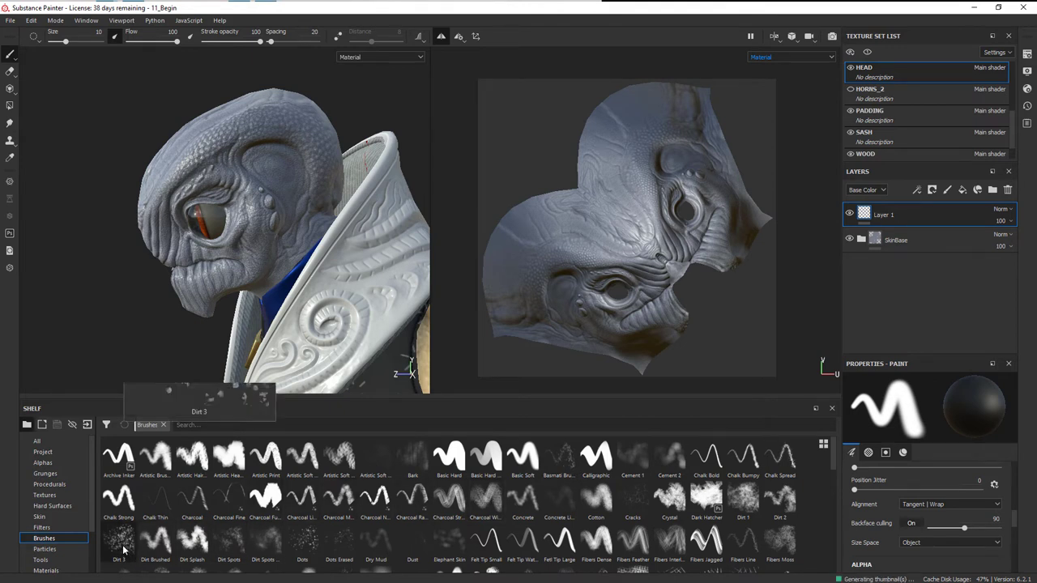
mouse_move(322, 542)
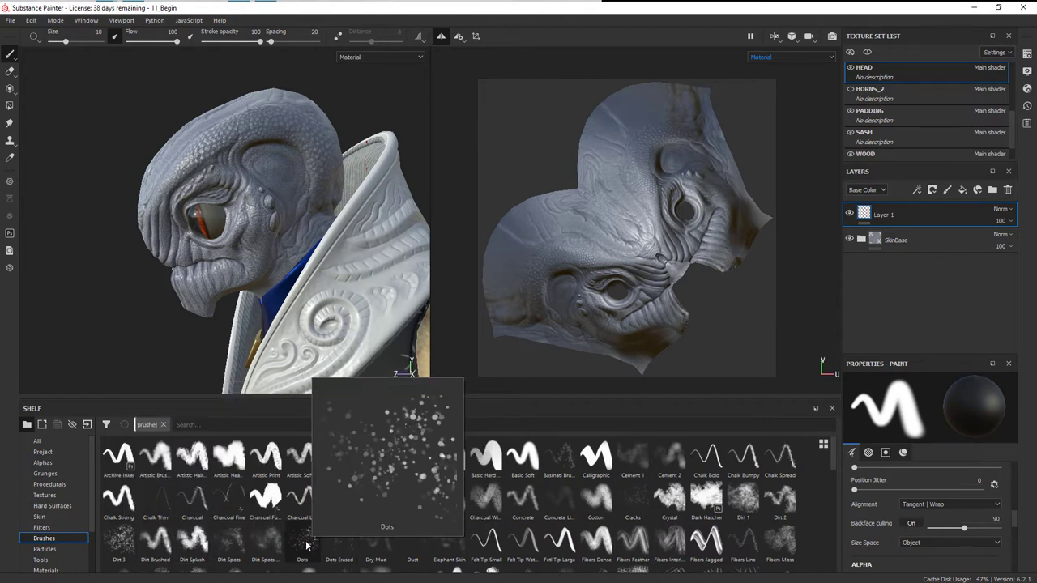
left_click(743, 499)
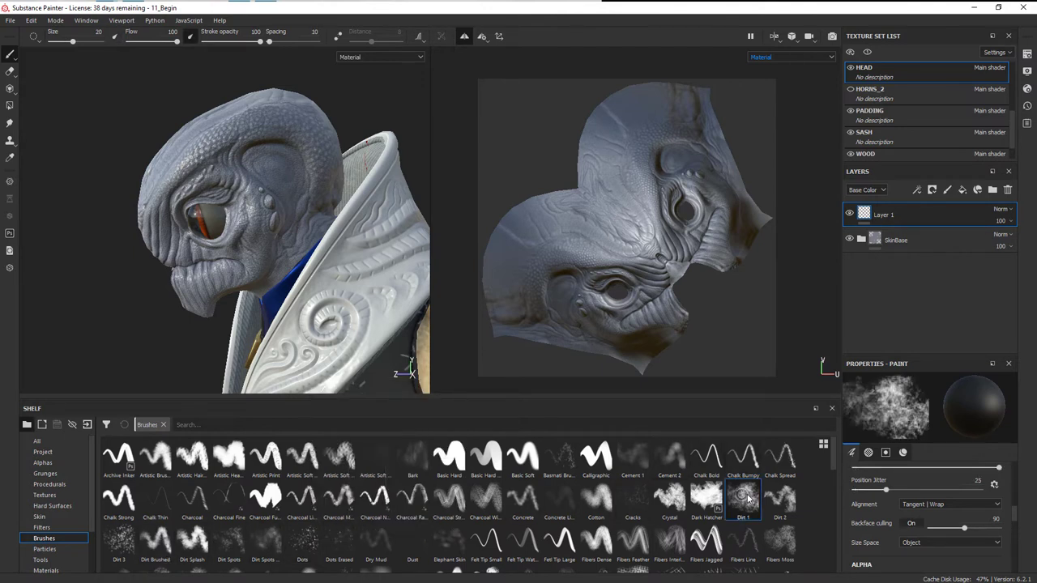
Reduce the Dirt 1 brush size to 4.46 and enable the roughness channel in its paint material.
right_click(269, 213)
left_click_drag(343, 278, 313, 278)
right_click_drag(217, 263, 332, 261, "alt")
right_click(293, 234)
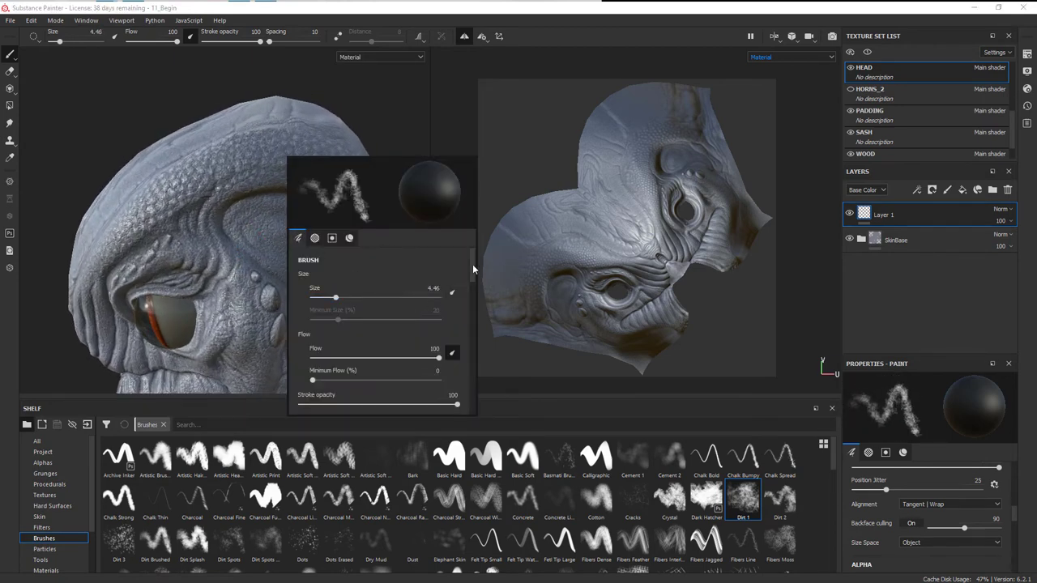
left_click_drag(471, 260, 482, 373)
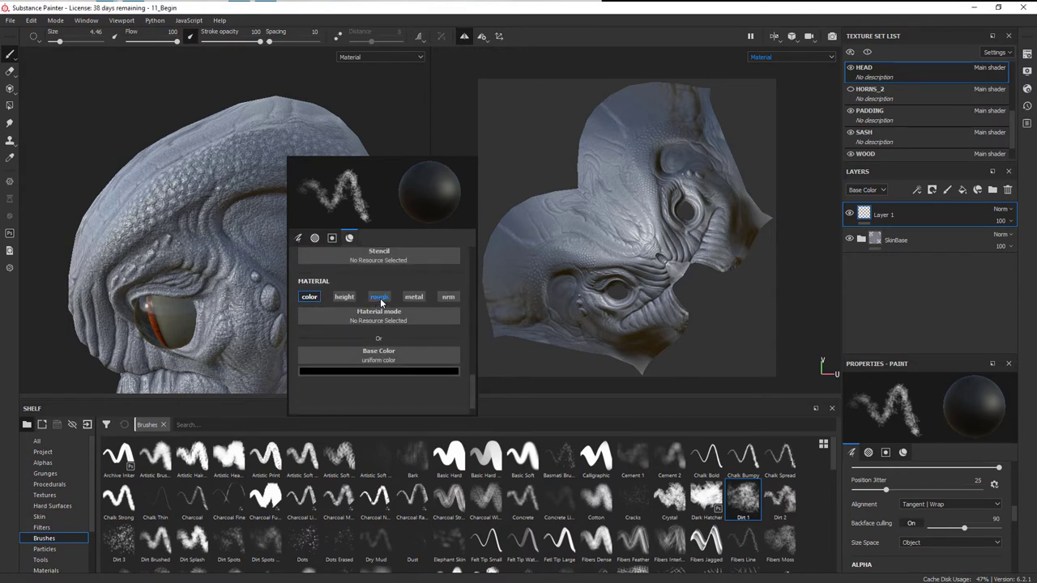
left_click(380, 297)
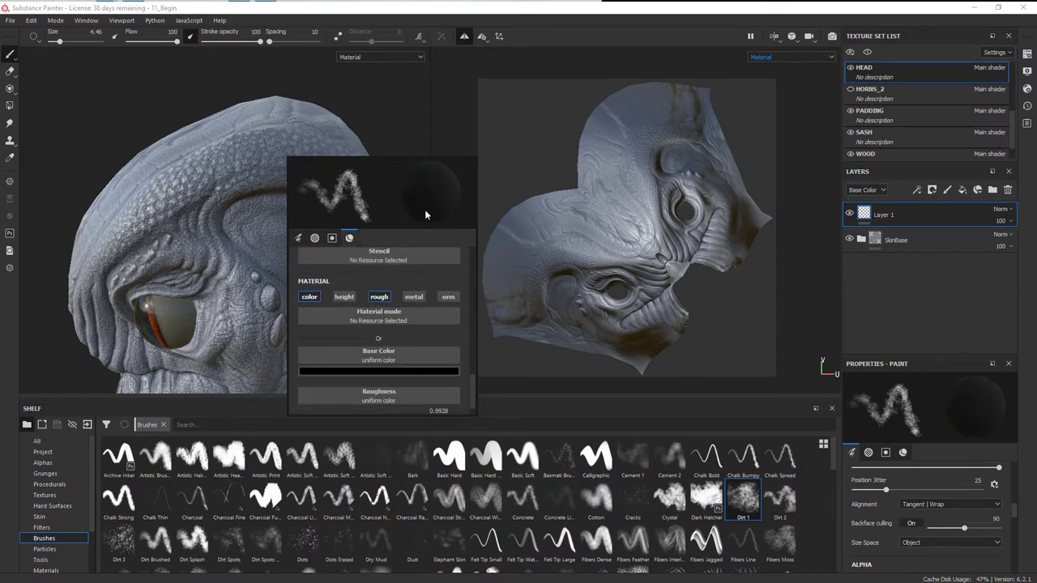
Set the brush's base colour to magenta (R 0.376, G 0.017, B 0.133) and its roughness to 0.2043.
left_click(401, 371)
left_click_drag(432, 403, 455, 420)
left_click_drag(486, 477, 486, 407)
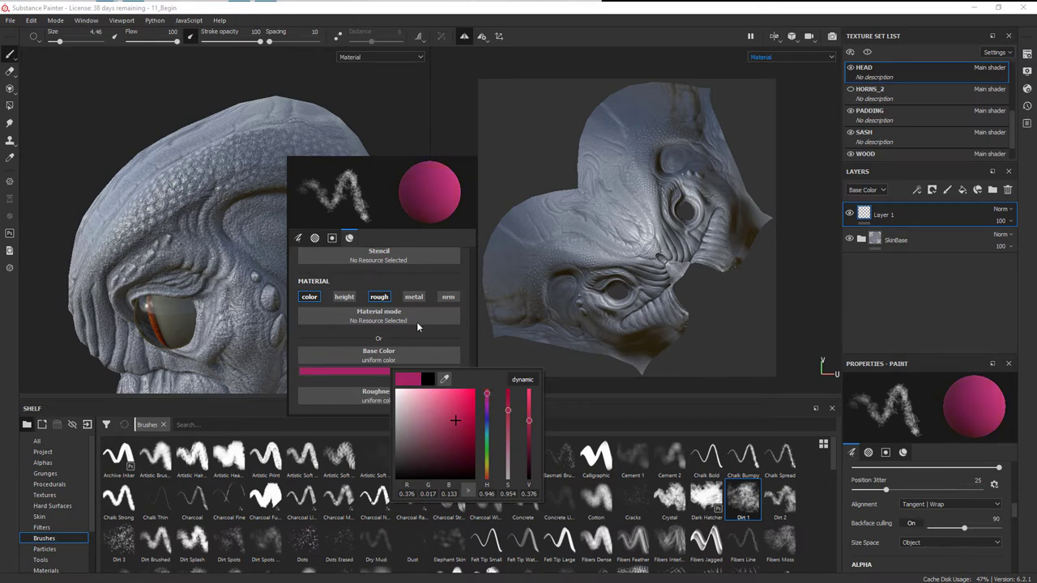
scroll(475, 382, "down", 1)
left_click_drag(453, 395, 366, 400)
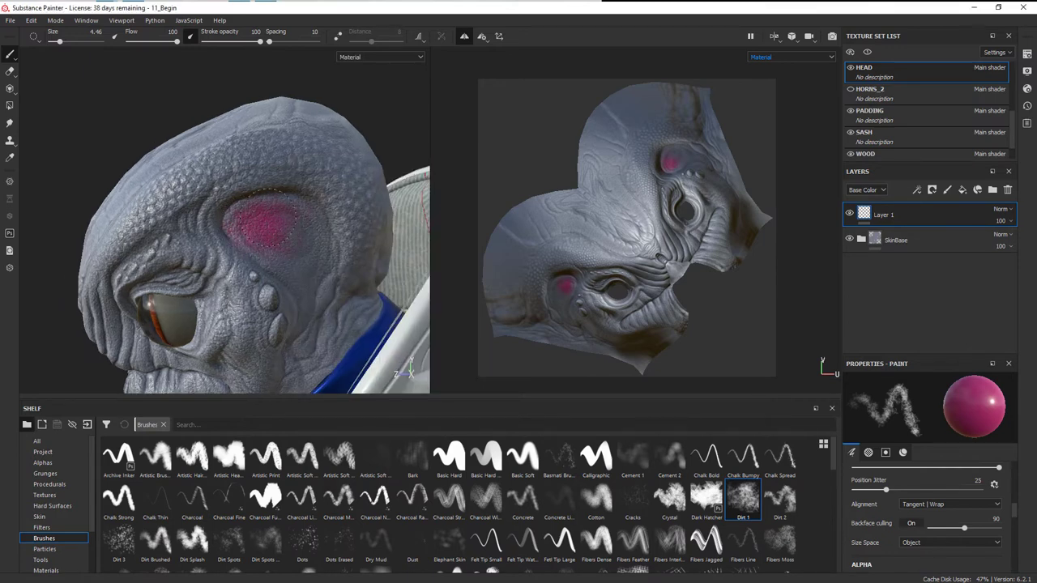
Set the brush size to 2.46 and paint magenta over the recessed patch behind the eye, down to its lower end.
right_click_drag(291, 270, 266, 248, "alt")
right_click(302, 248)
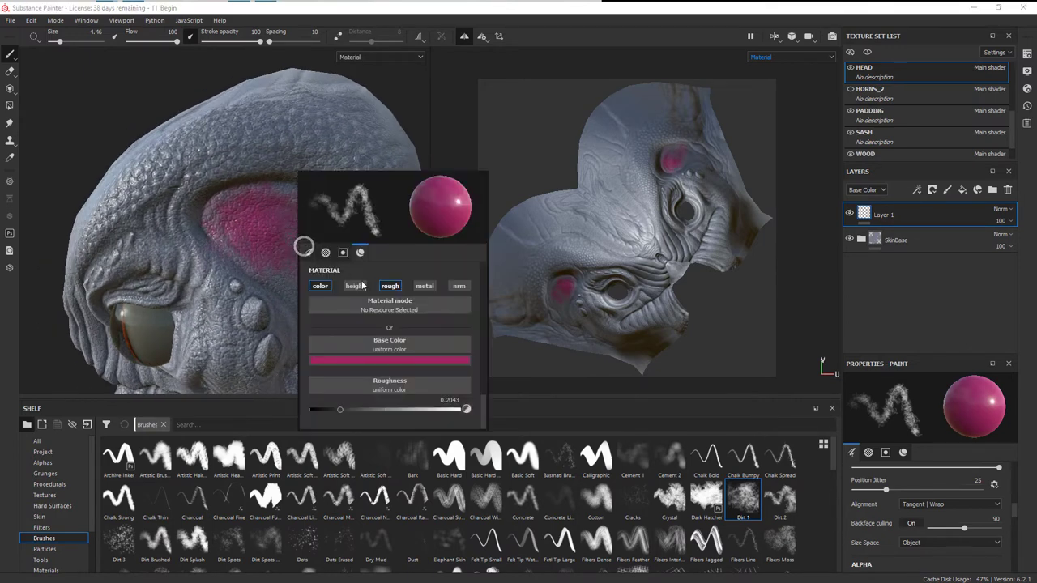
left_click(386, 308)
left_click(467, 272)
scroll(485, 301, "up", 10)
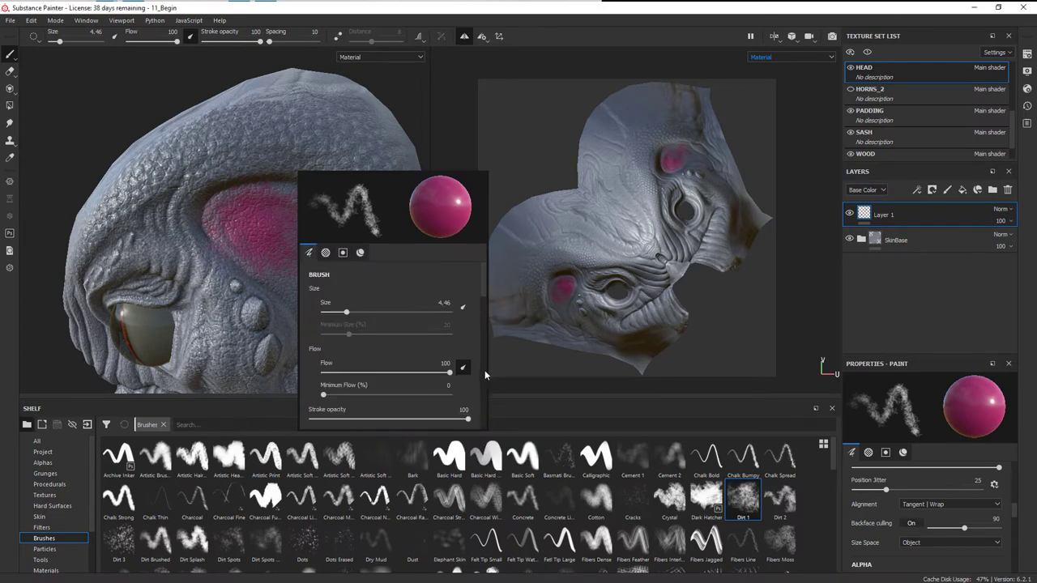
left_click_drag(348, 312, 337, 312)
left_click_drag(294, 267, 319, 322, "alt")
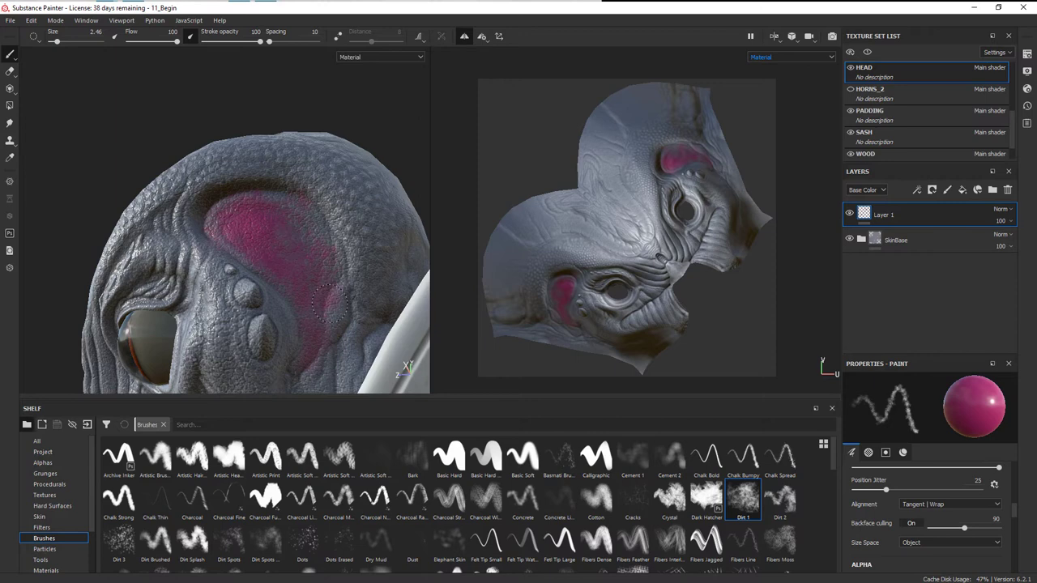
left_click_drag(289, 209, 301, 218, "alt")
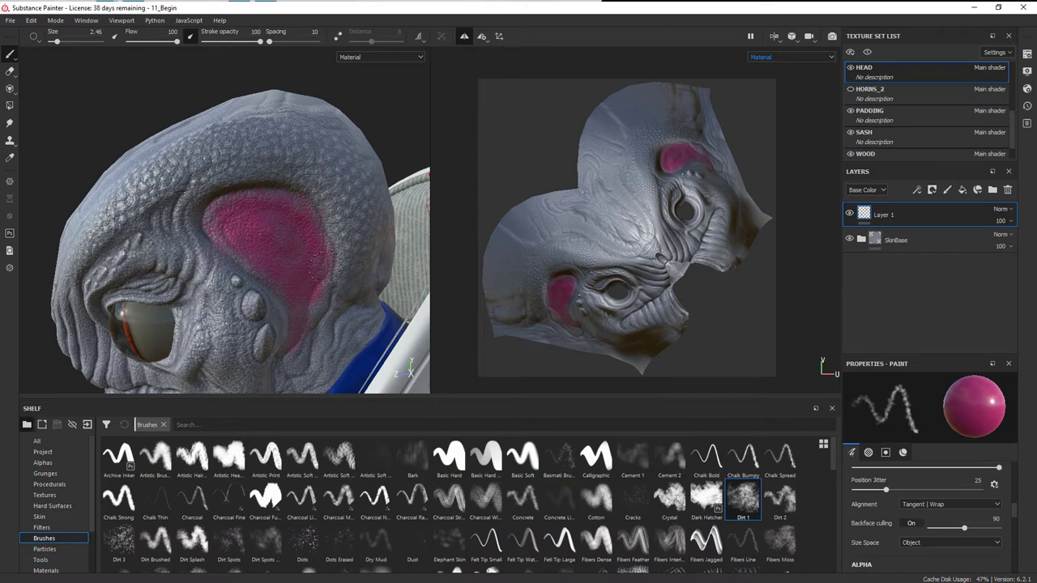
Change the base colour to crimson red and paint it over the magenta patch behind the eye for colour variation.
left_click_drag(286, 249, 301, 293, "alt")
right_click(297, 230)
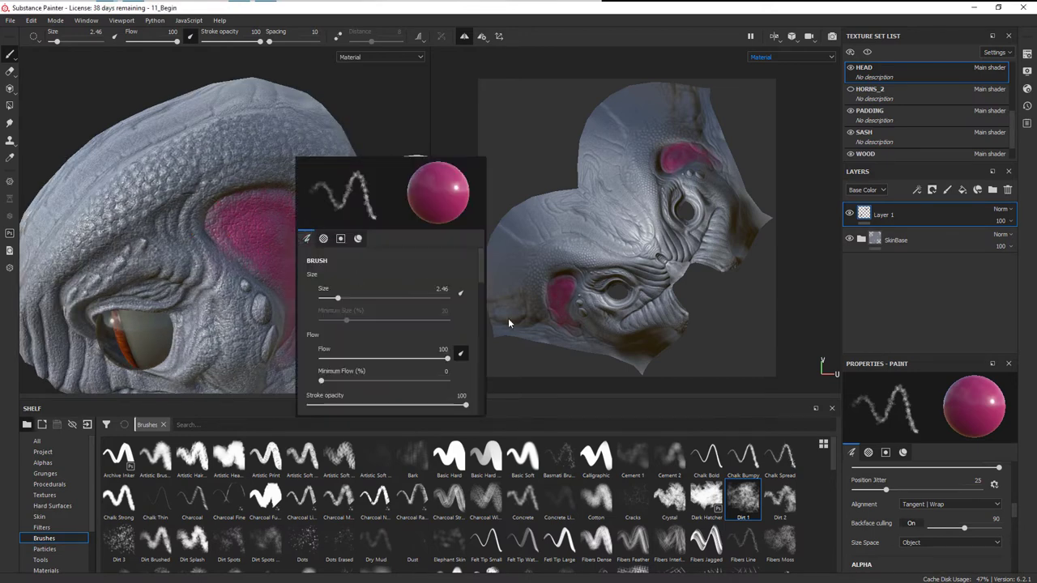
scroll(482, 260, "down", 3)
scroll(496, 361, "down", 5)
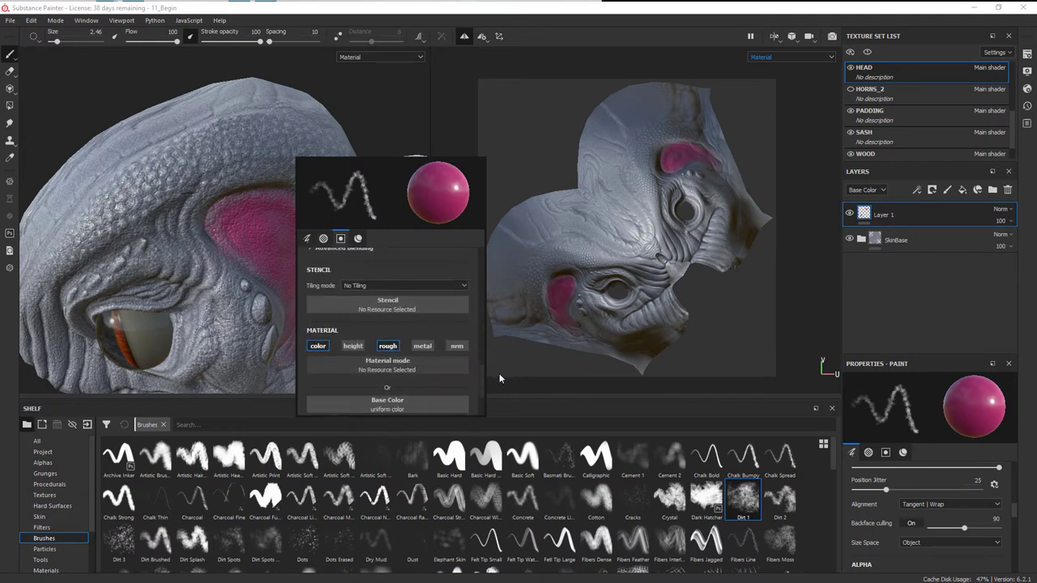
left_click(431, 351)
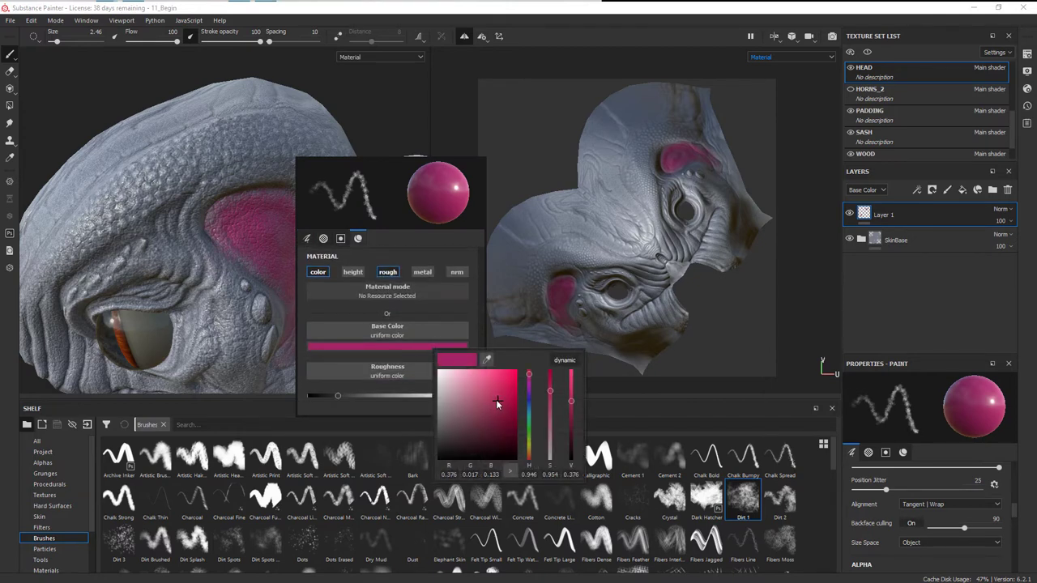
left_click(496, 399)
left_click_drag(498, 400, 498, 400)
left_click_drag(282, 229, 253, 240, "alt")
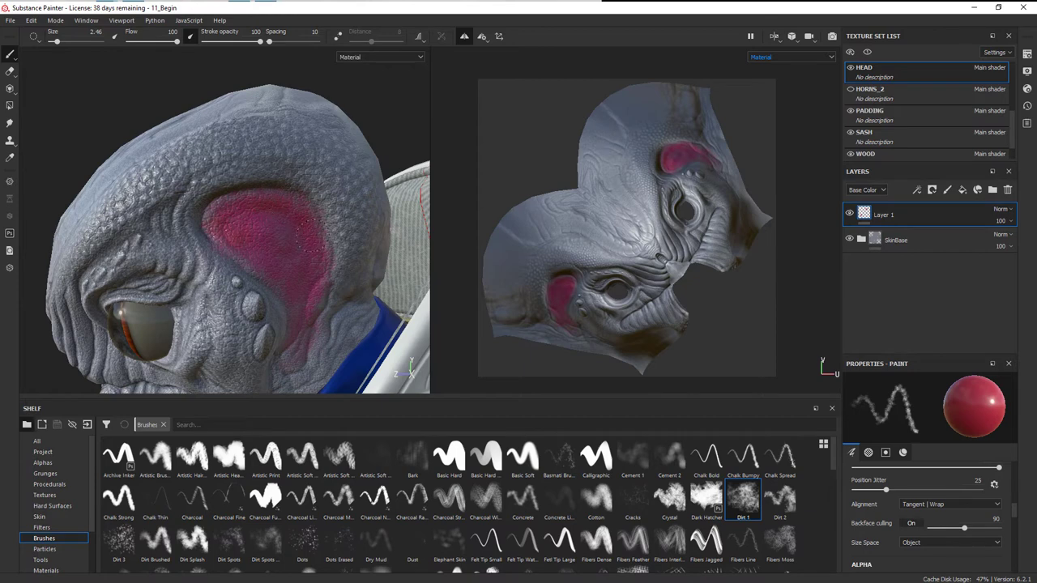
left_click_drag(306, 247, 276, 247, "alt")
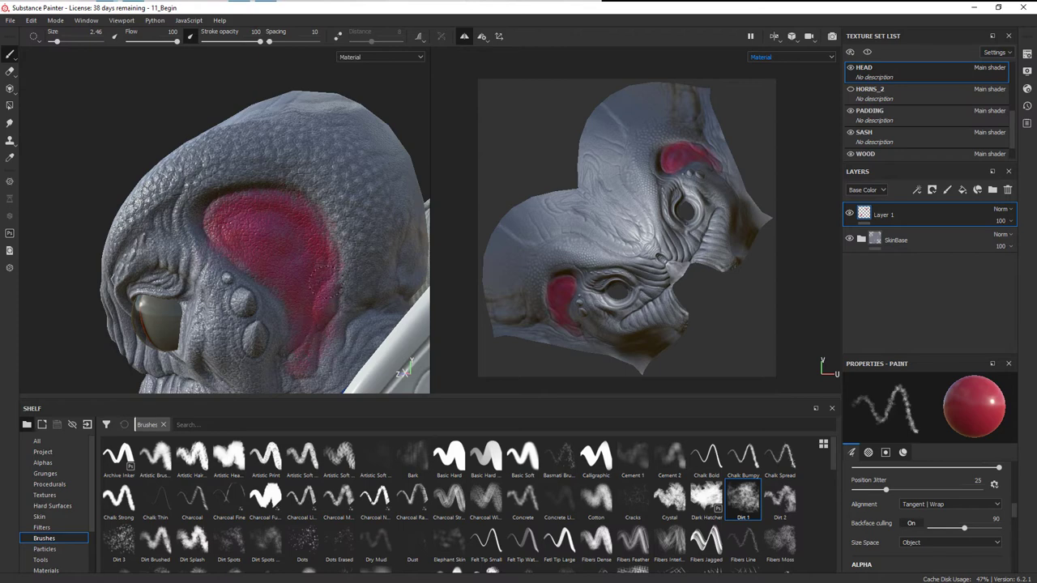
Change the base colour to light pink (R 0.784, G 0.219, B 0.259) and paint highlights within the red patch.
left_click_drag(283, 232, 275, 252, "alt")
right_click(275, 252)
left_click(398, 370)
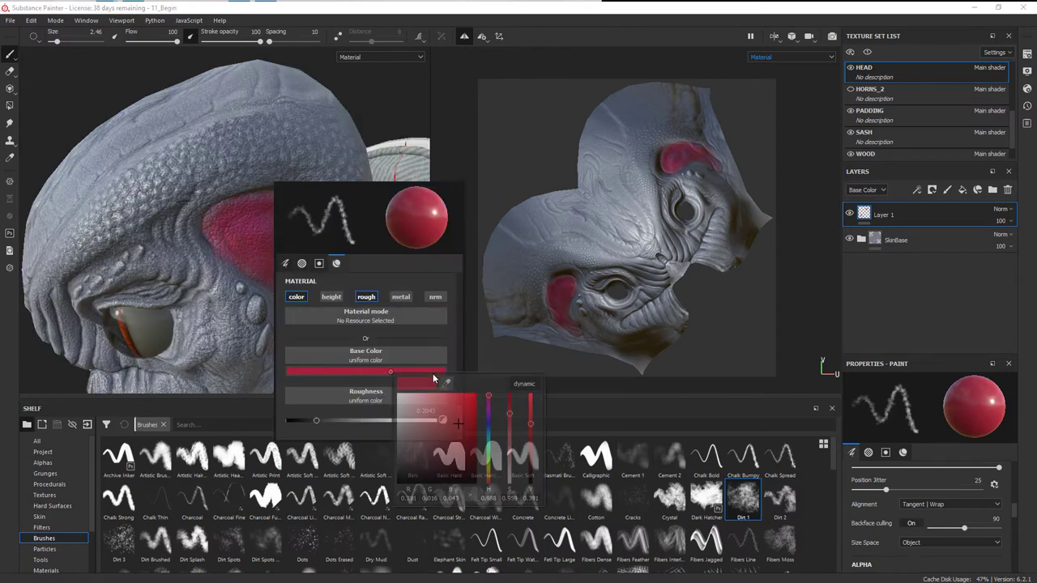
left_click_drag(449, 416, 431, 400)
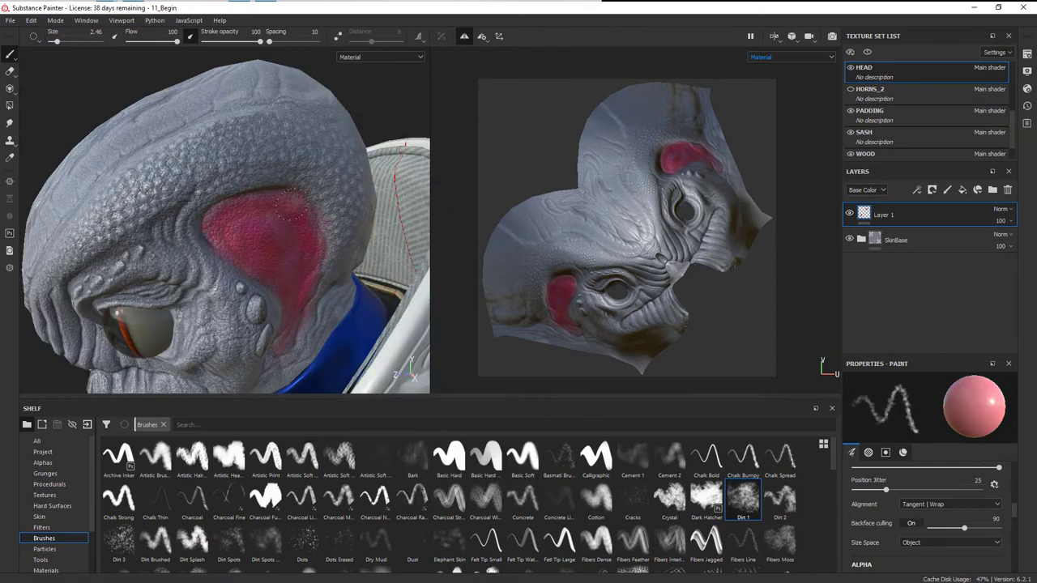
mouse_move(290, 227)
left_mouse_down("alt")
mouse_move(270, 245)
mouse_move(287, 213)
left_mouse_up("alt")
left_click_drag(273, 260, 255, 222, "alt")
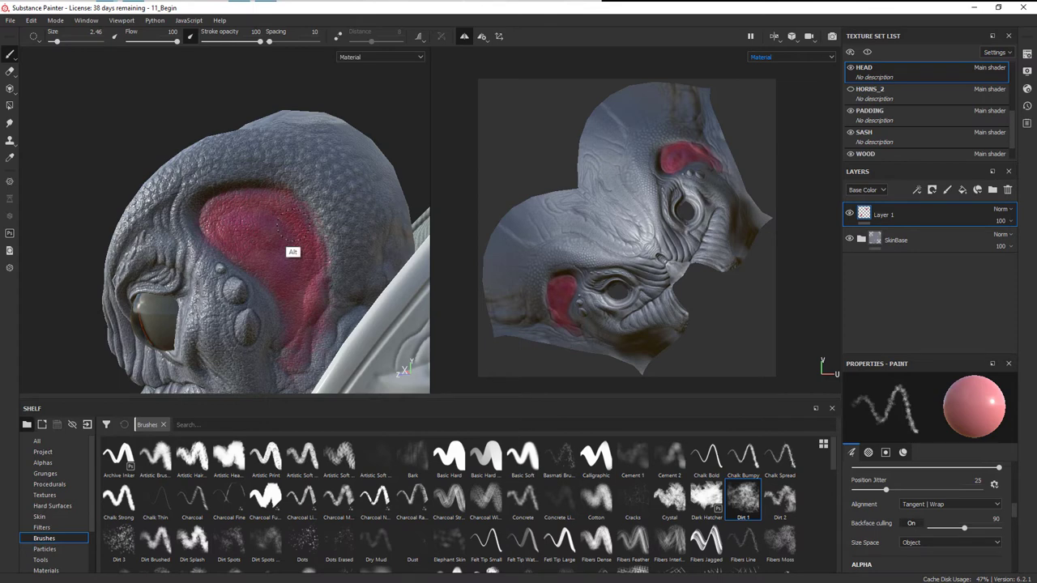
left_click_drag(297, 263, 324, 282, "alt")
Choose the Dots brush preset and set its base colour to dark red (R 0.151, G 0.009, B 0.019).
left_click(229, 541)
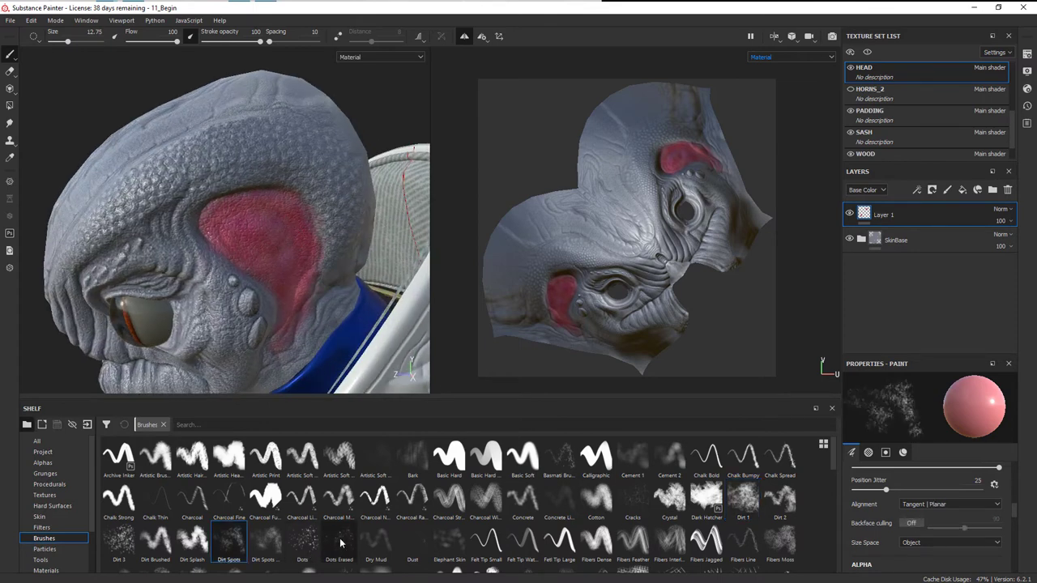
left_click(310, 545)
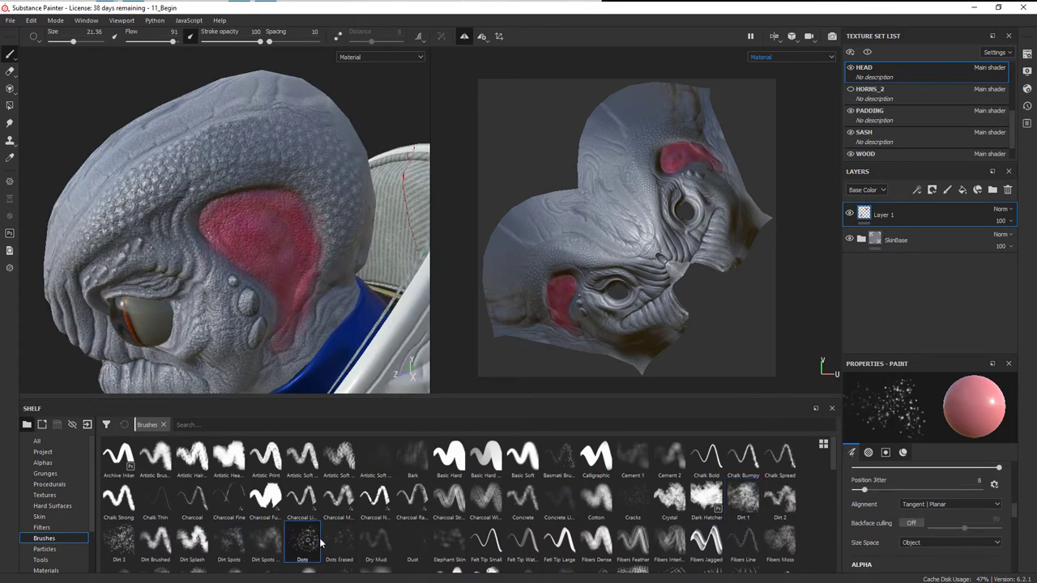
key("p")
left_click(343, 354)
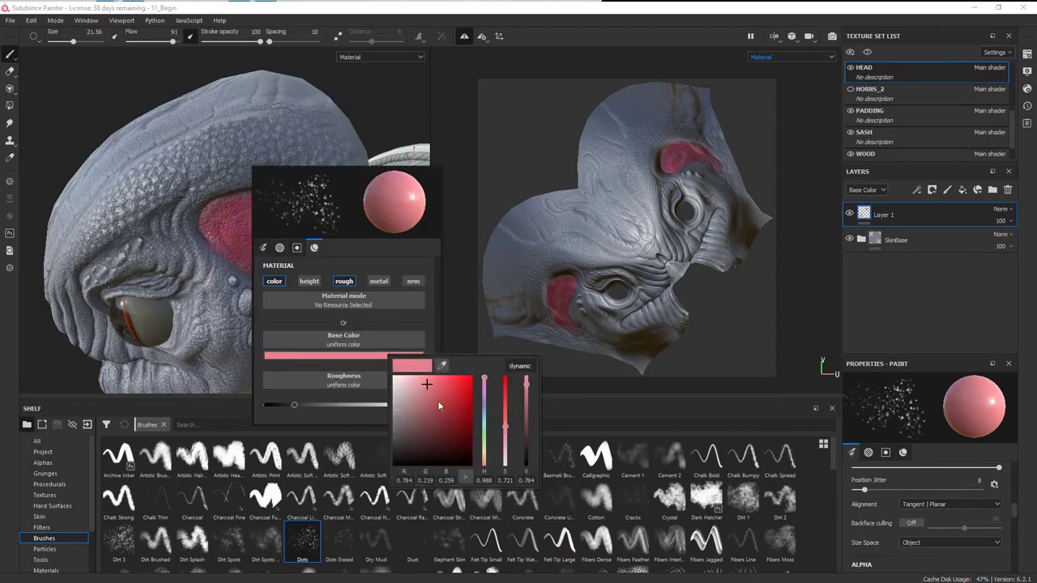
left_click_drag(437, 398, 451, 426)
left_click(223, 244)
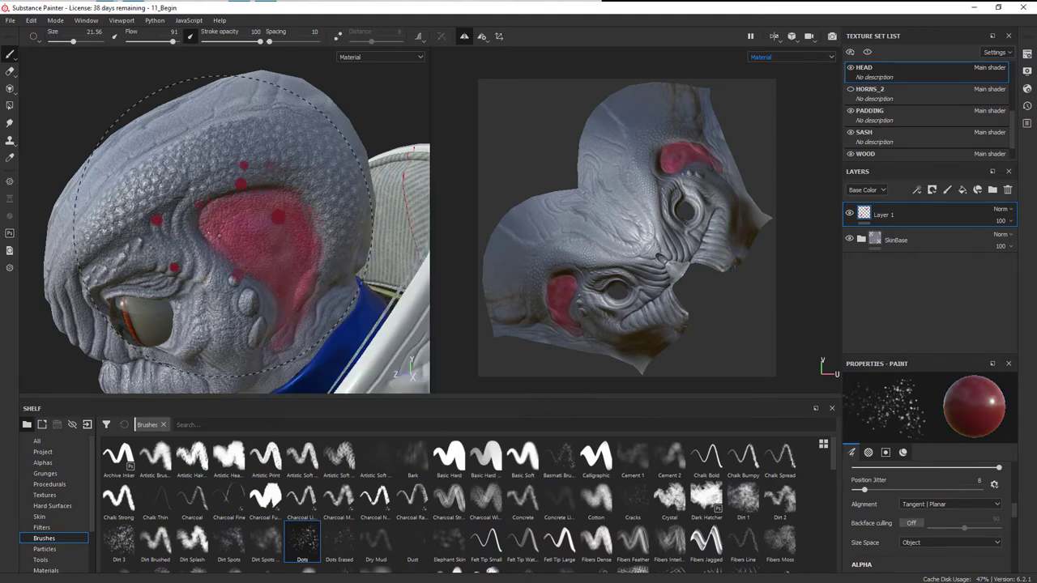
Reduce the Dots brush size to 2.46 and paint dark red spots over the patch behind the eye.
right_click(332, 295)
left_click_drag(328, 299, 311, 296)
left_click(248, 231)
left_click_drag(260, 220, 255, 252, "alt")
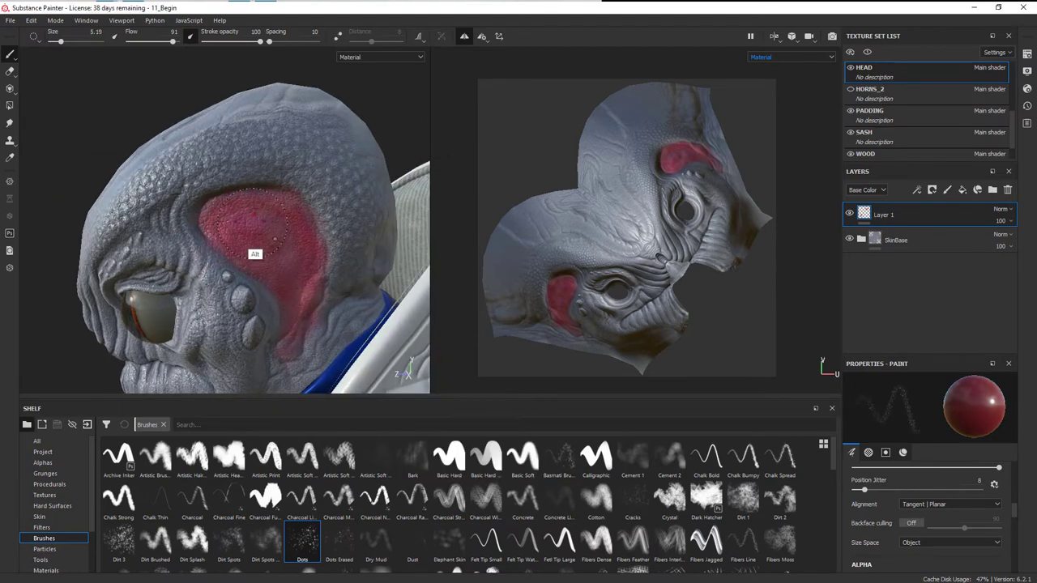
right_click_drag(255, 252, 254, 242, "alt")
right_click(281, 235)
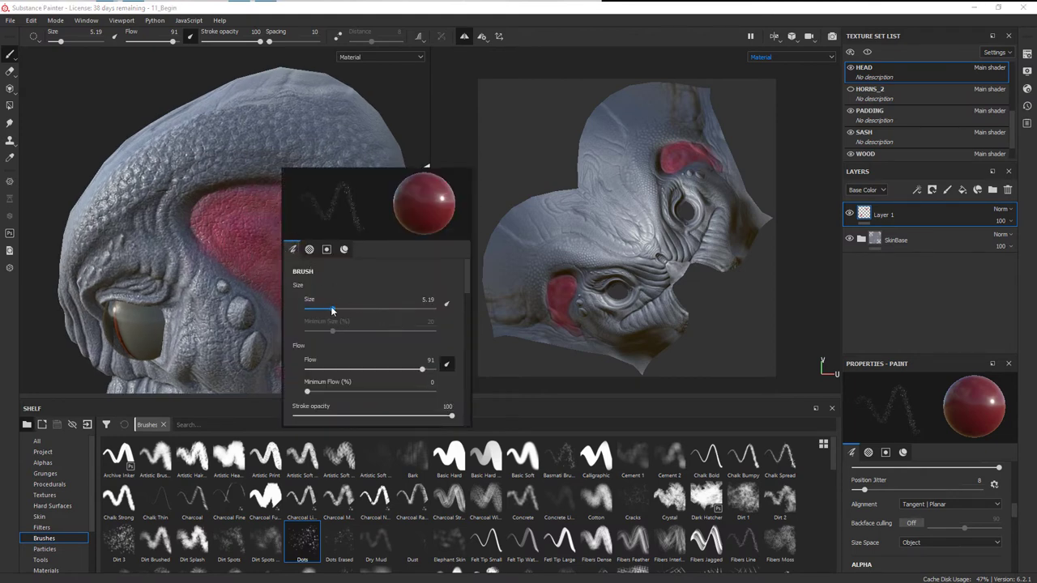
left_click_drag(331, 310, 318, 310)
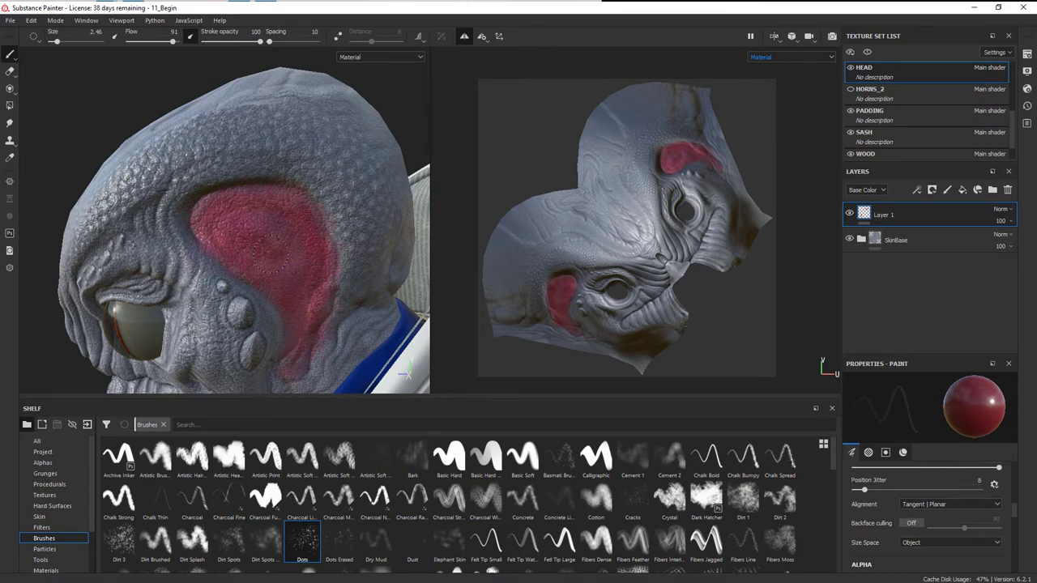
left_click_drag(289, 233, 309, 238, "alt")
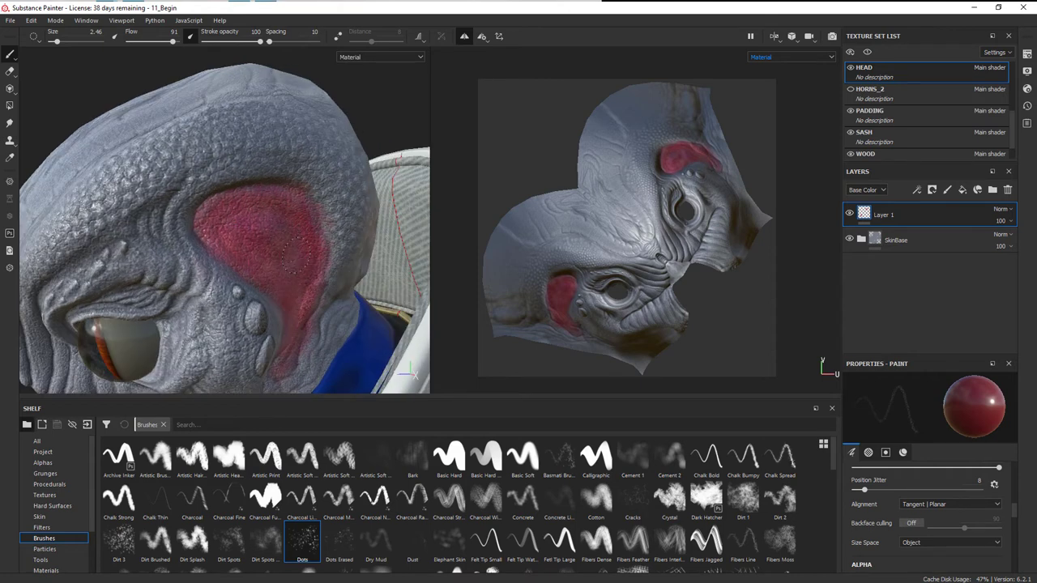
Change the base colour to a purplish magenta and paint spots of it over the red patch, including its lower part.
right_click(296, 246)
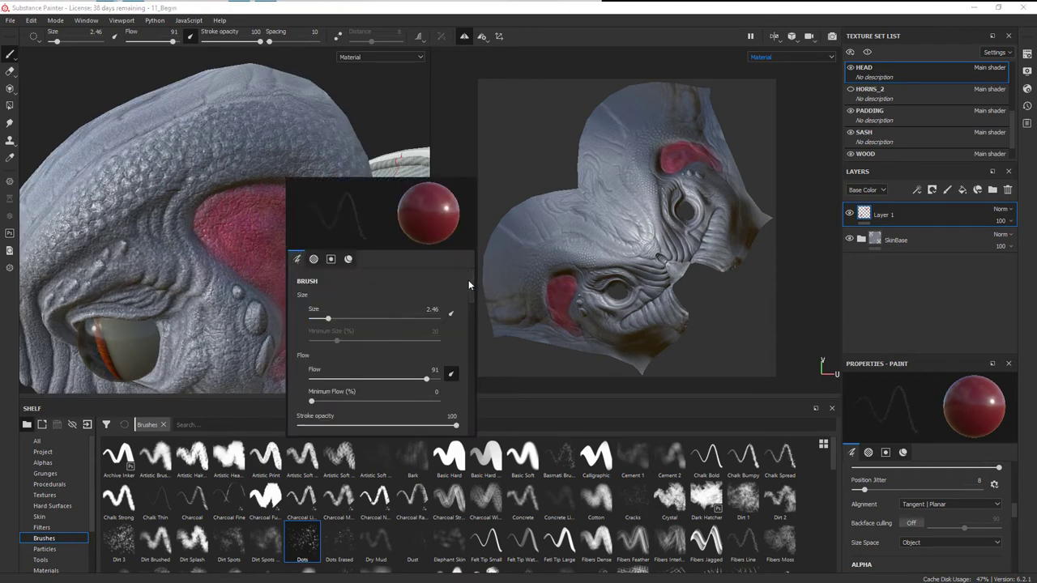
scroll(468, 279, "down", 2)
scroll(481, 348, "down", 5)
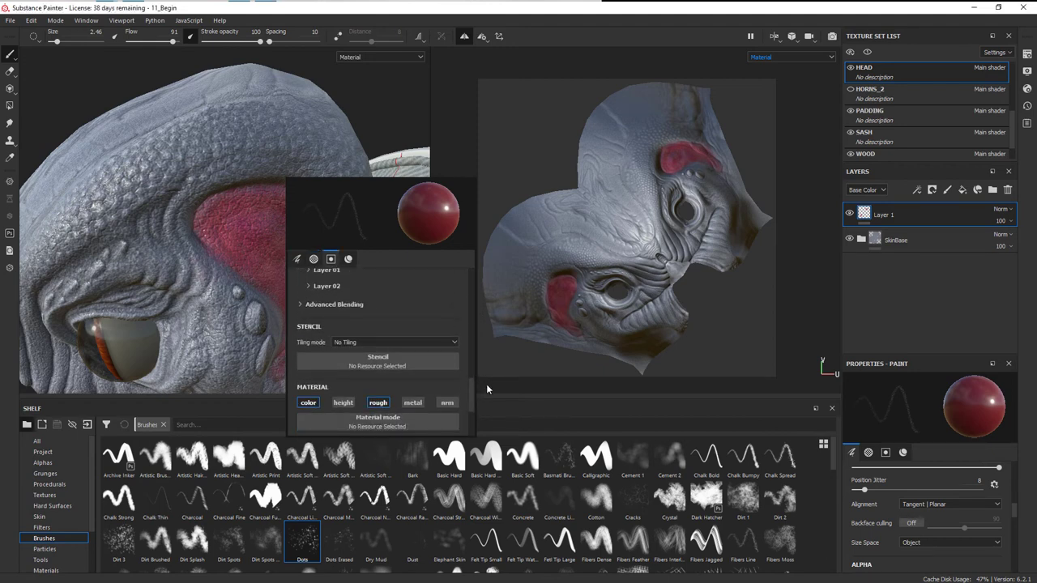
scroll(473, 401, "down", 3)
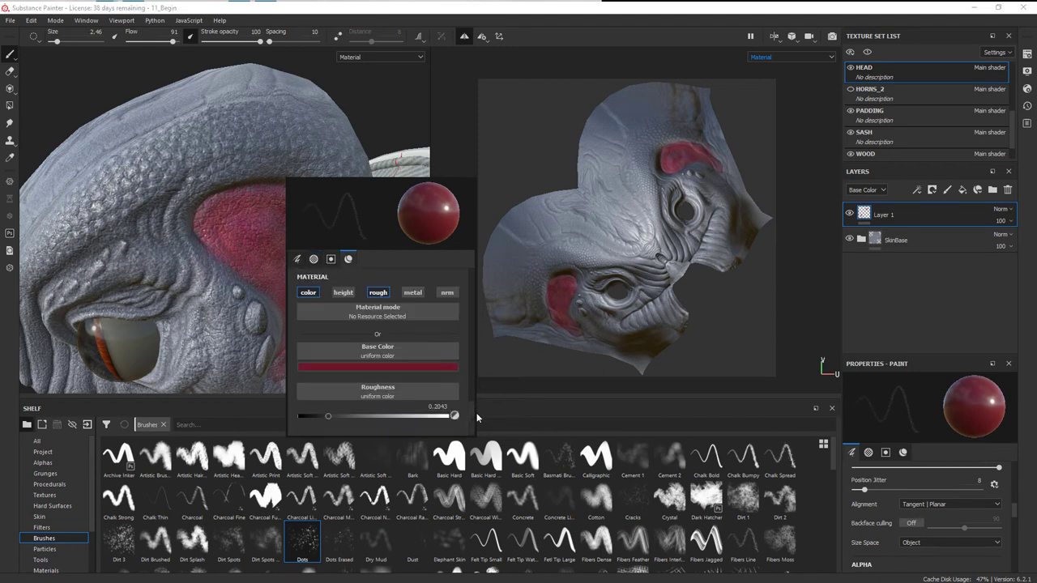
left_click(411, 366)
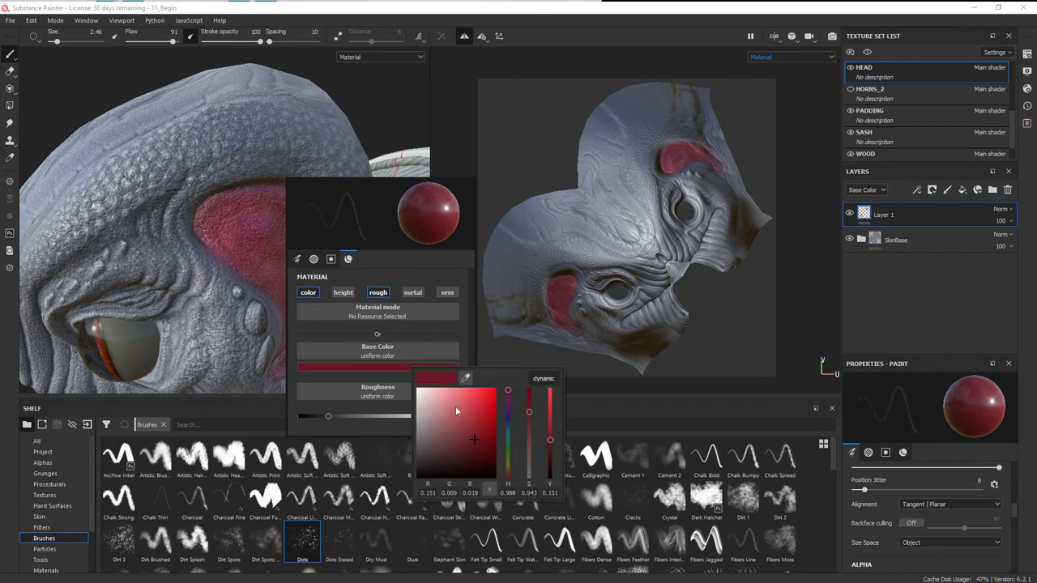
left_click_drag(508, 391, 508, 392)
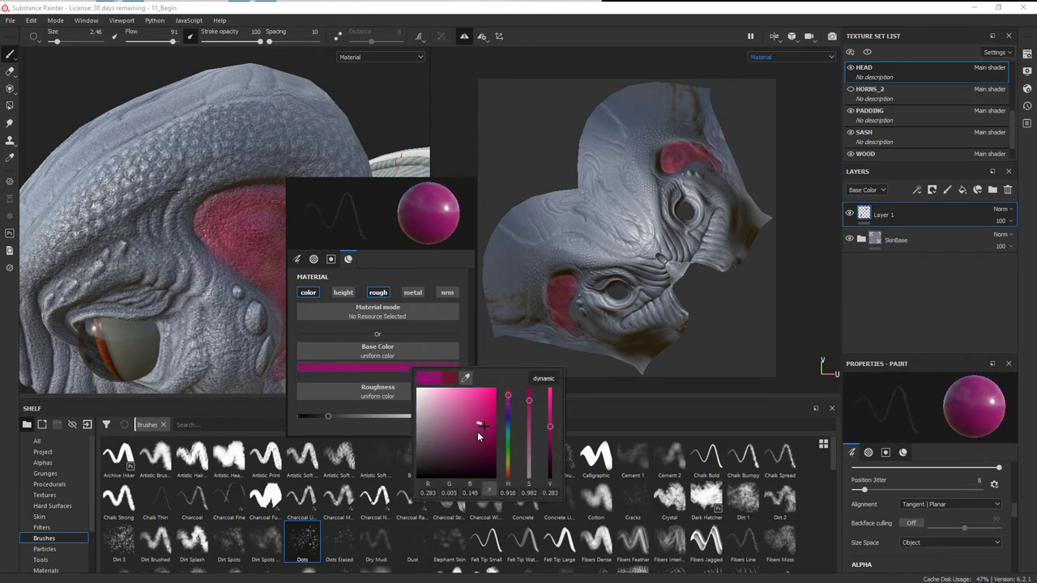
left_click(477, 431)
left_click_drag(269, 239, 235, 230, "alt")
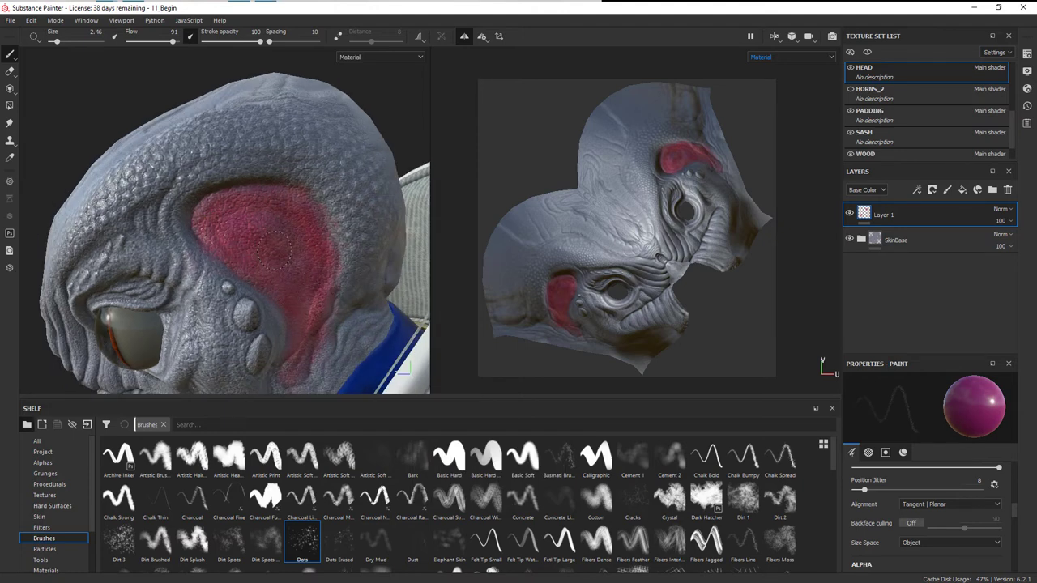
mouse_move(308, 288)
left_mouse_down("alt")
mouse_move(319, 296)
mouse_move(305, 299)
mouse_move(300, 141)
mouse_move(324, 195)
left_mouse_up("alt")
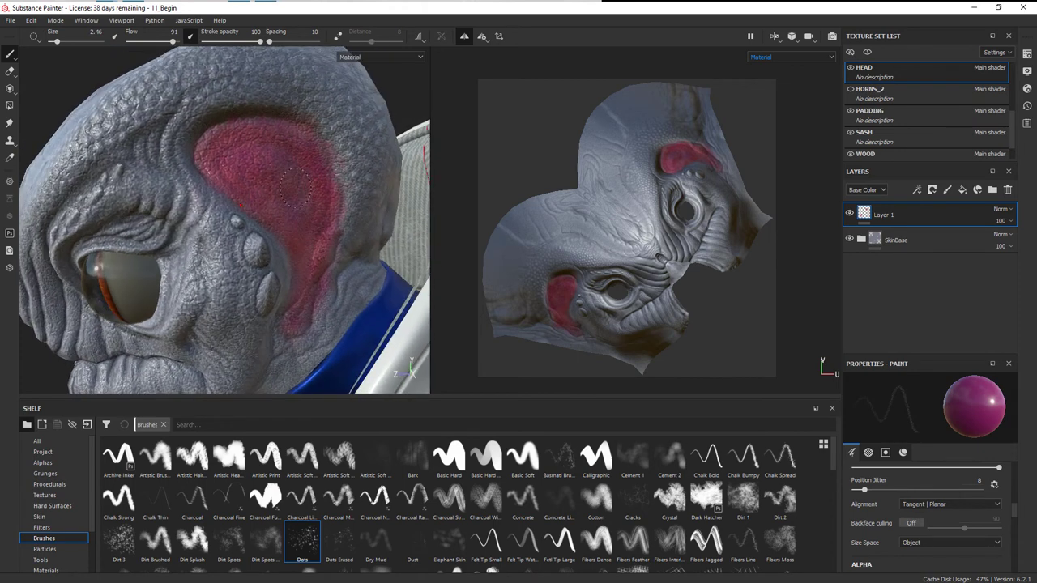
Change the base colour to pale pink (R 0.737, G 0.399, B 0.569) and dot it across the red patch.
right_click(386, 244)
left_click(425, 301)
left_click_drag(474, 355, 444, 324)
left_click_drag(245, 162, 264, 201, "alt")
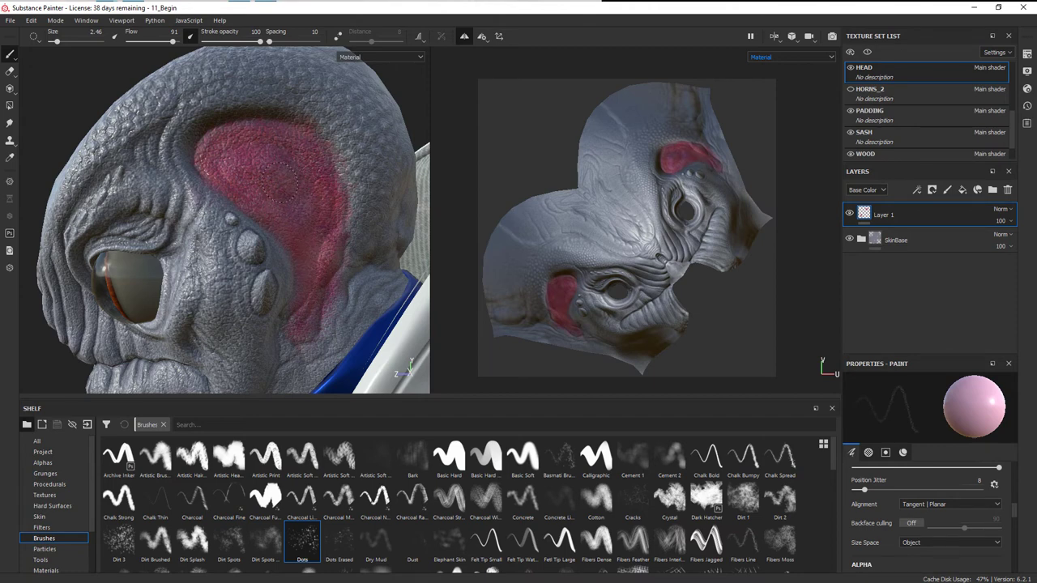
mouse_move(296, 192)
left_mouse_down("alt")
mouse_move(303, 238)
mouse_move(305, 207)
left_mouse_up("alt")
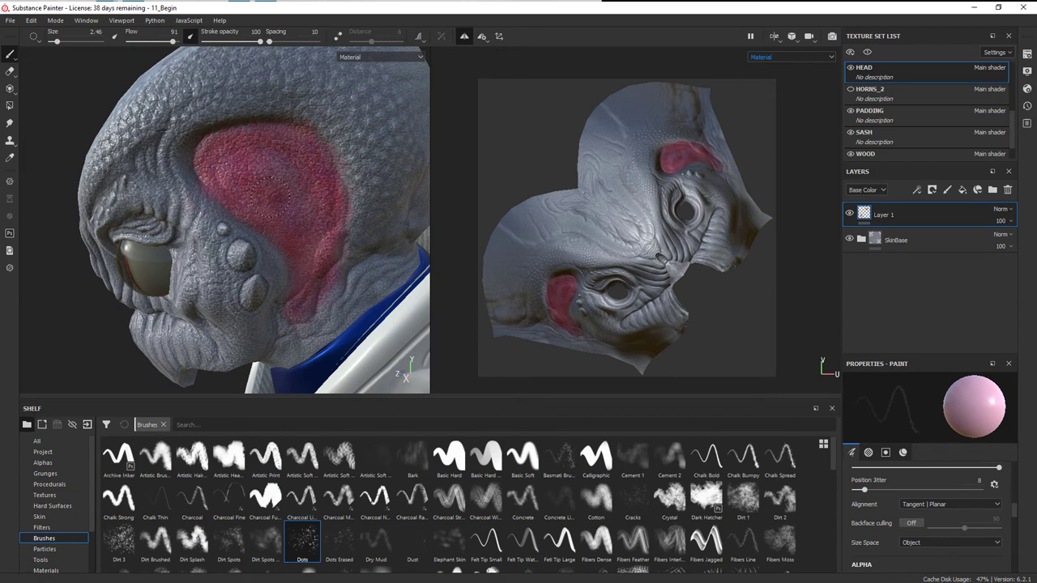
left_click_drag(280, 236, 331, 241, "alt")
Change the base colour from pale pink to a saturated red and dot it across the patch, including its lower part.
right_click(298, 203)
left_click(416, 318)
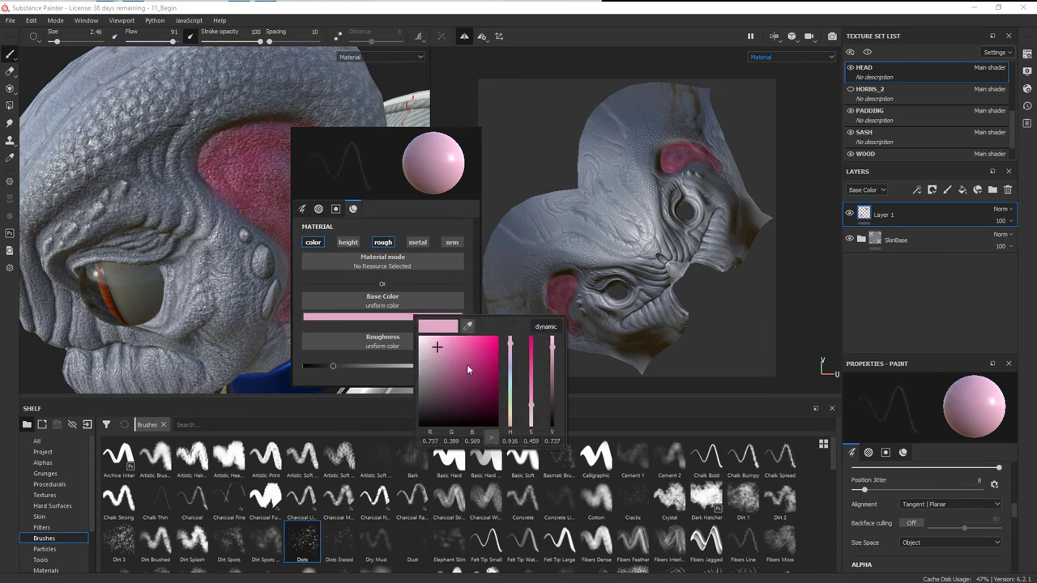
left_click(494, 381)
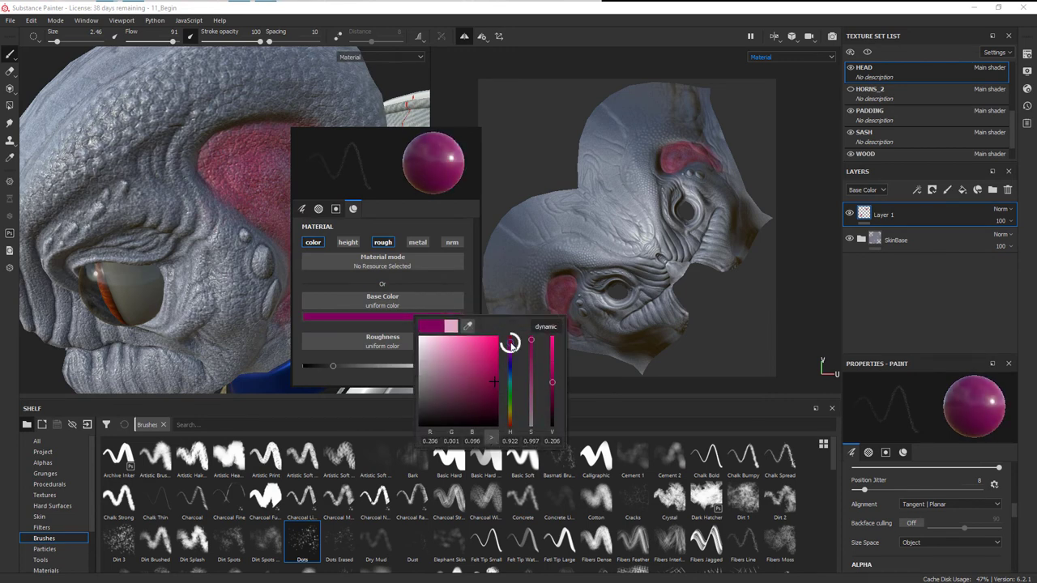
left_click_drag(510, 344, 510, 337)
left_click_drag(495, 381, 494, 377)
left_click_drag(280, 213, 245, 185, "alt")
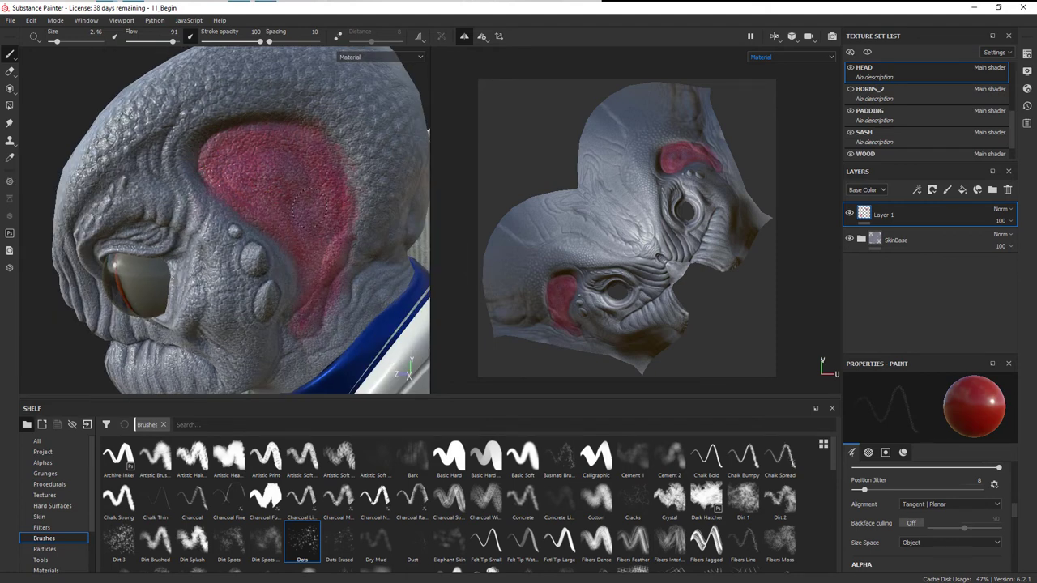
mouse_move(309, 210)
left_mouse_down("alt")
mouse_move(300, 236)
mouse_move(323, 270)
left_mouse_up("alt")
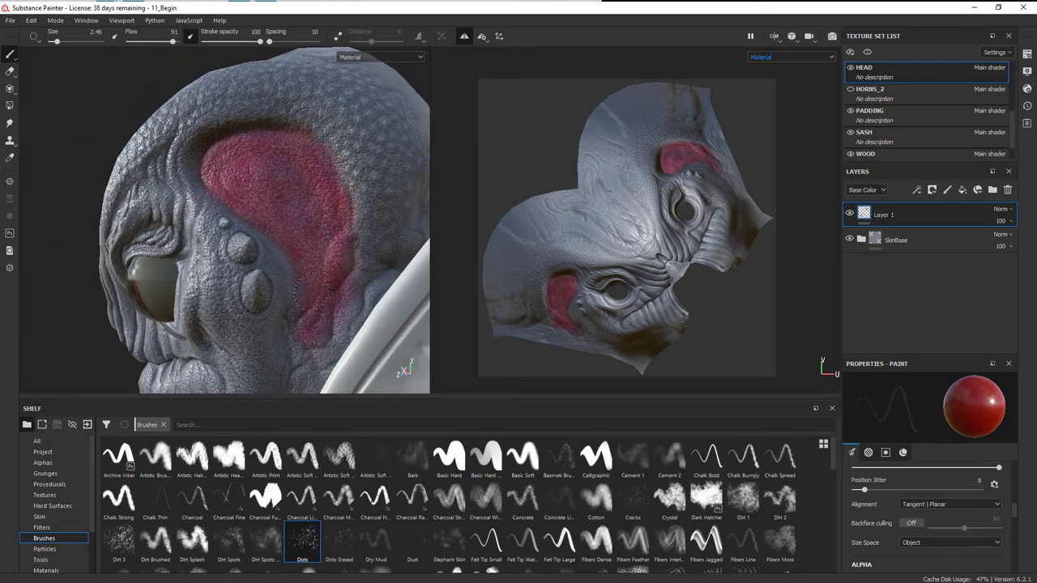
left_click_drag(323, 154, 318, 247, "alt")
Darken the base colour to a near-black red (R 0.029, G 0.000, B 0.000) and paint spots of it over the patch.
right_click(296, 200)
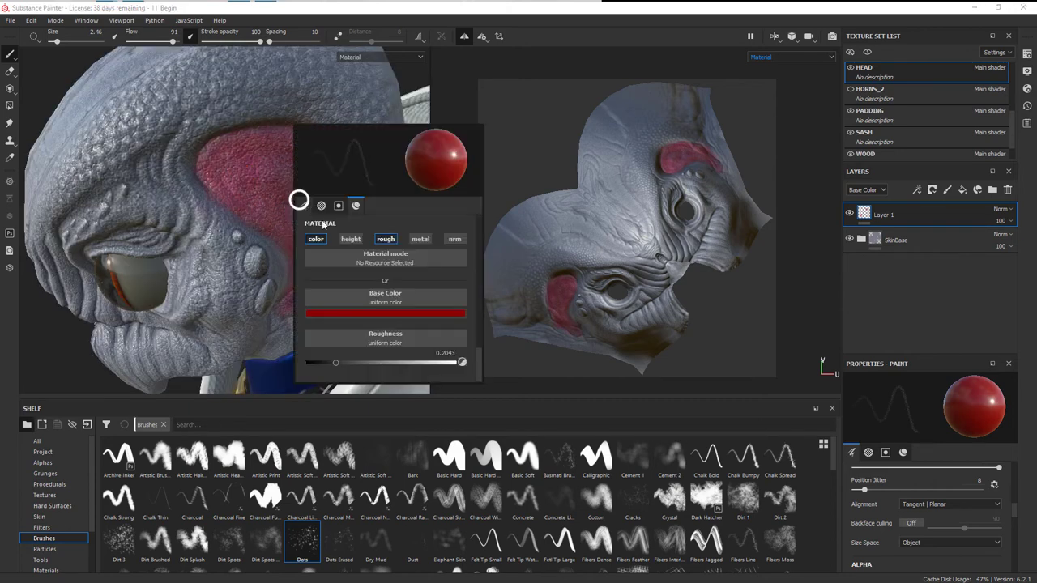
left_click(409, 313)
left_click_drag(489, 393, 494, 403)
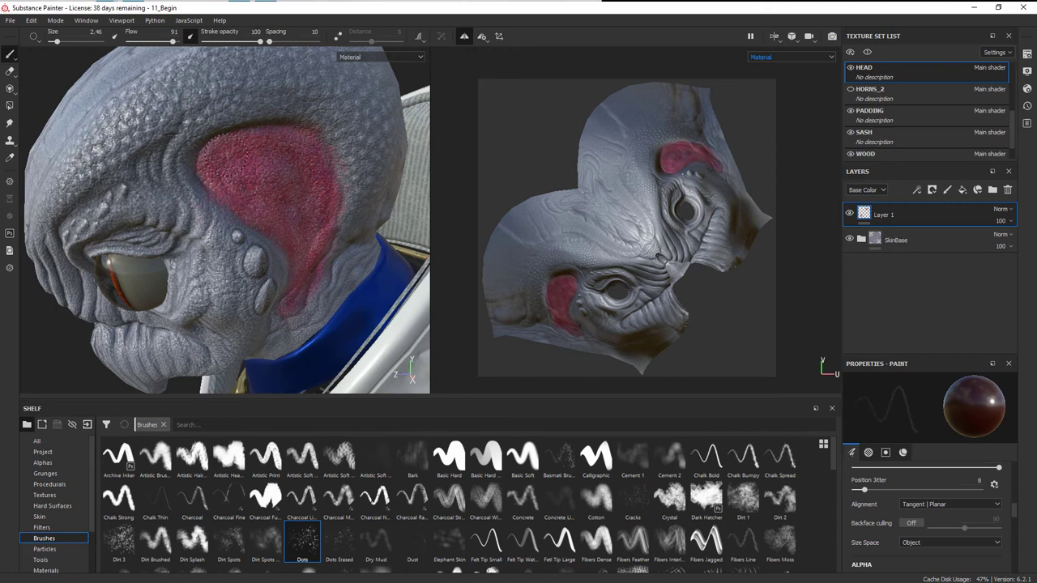
mouse_move(292, 147)
left_mouse_down("alt")
mouse_move(290, 204)
mouse_move(259, 154)
left_mouse_up("alt")
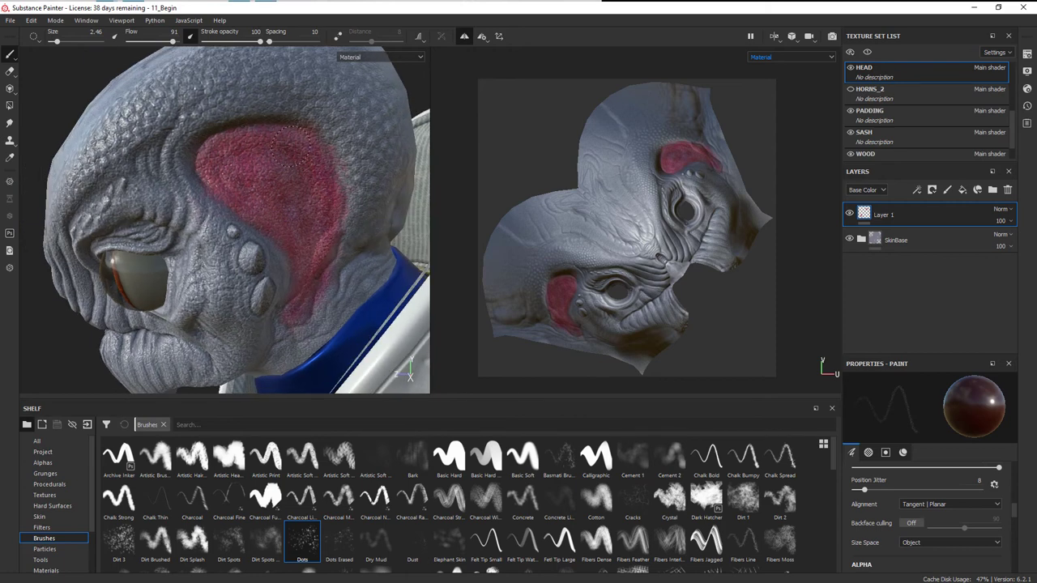
left_click_drag(263, 162, 293, 154, "alt")
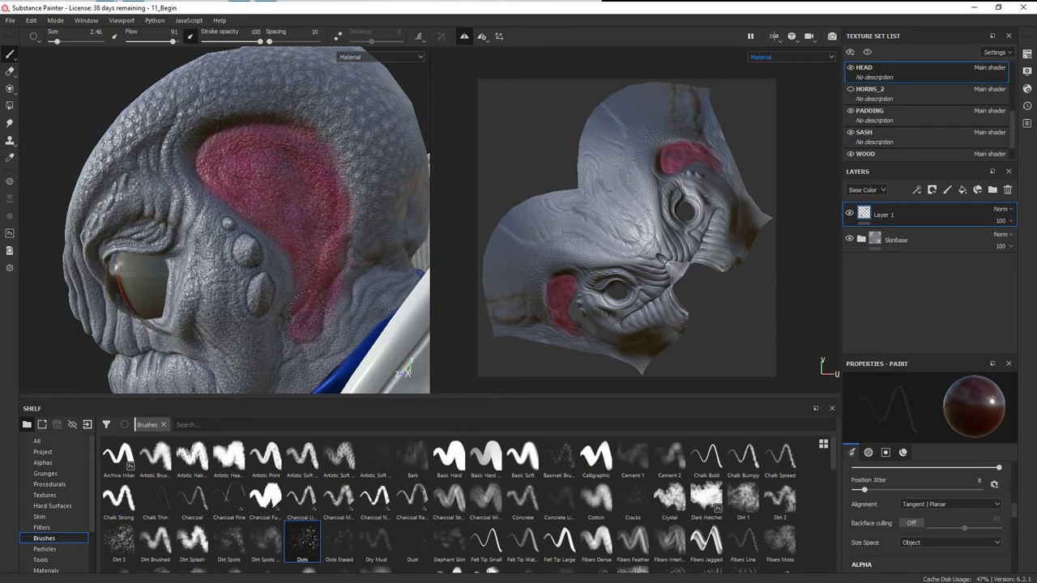
mouse_move(340, 274)
left_mouse_down("alt")
mouse_move(320, 209)
mouse_move(345, 268)
mouse_move(356, 251)
left_mouse_up("alt")
Lower the brush material's roughness and paint glossier dark spots over the patch.
right_click(328, 215)
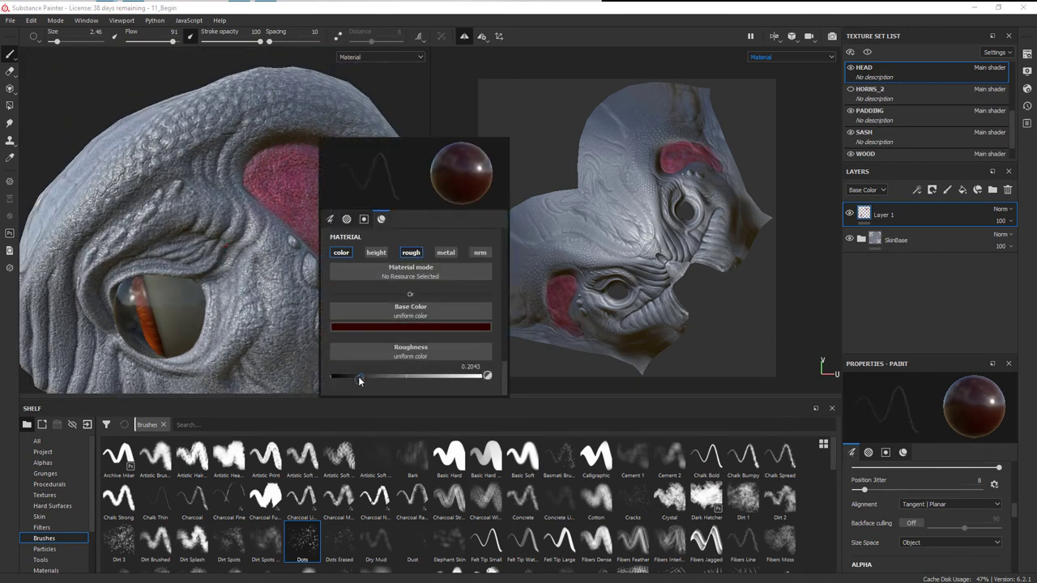
left_click_drag(360, 377, 344, 374)
mouse_move(283, 199)
left_mouse_down("alt")
mouse_move(299, 204)
mouse_move(296, 179)
left_mouse_up("alt")
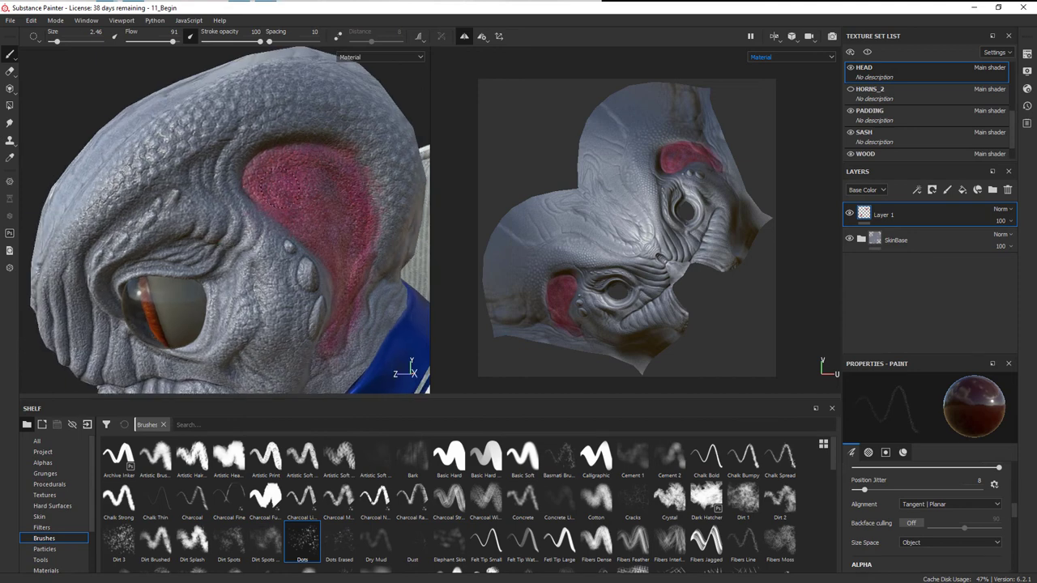
left_click_drag(361, 236, 390, 242, "alt")
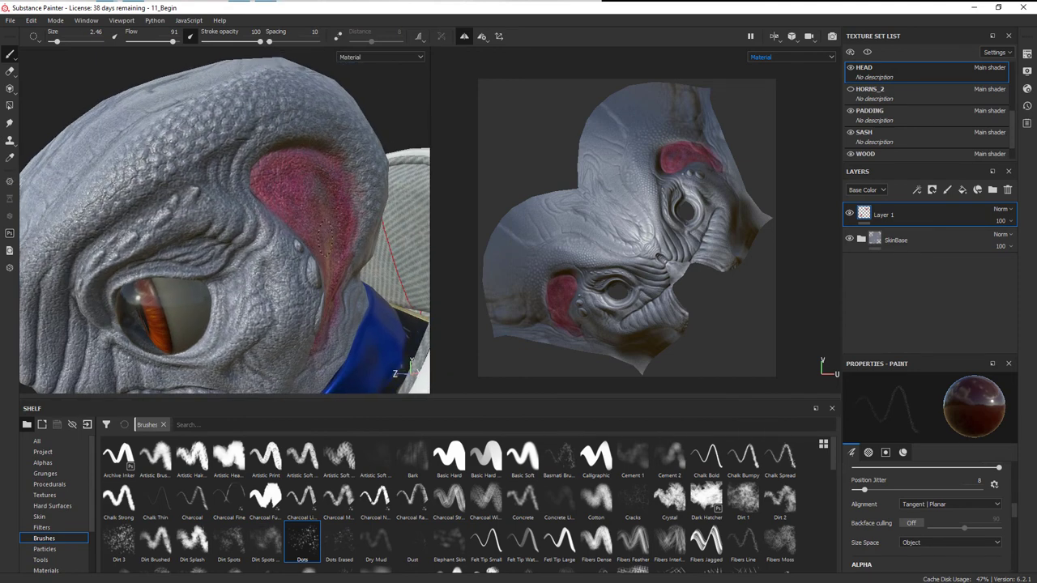
Set the base colour to medium-dark red (R 0.125, G 0.004, B 0.004), raise the roughness, and add more spots across the patch.
key("p")
left_click(416, 319)
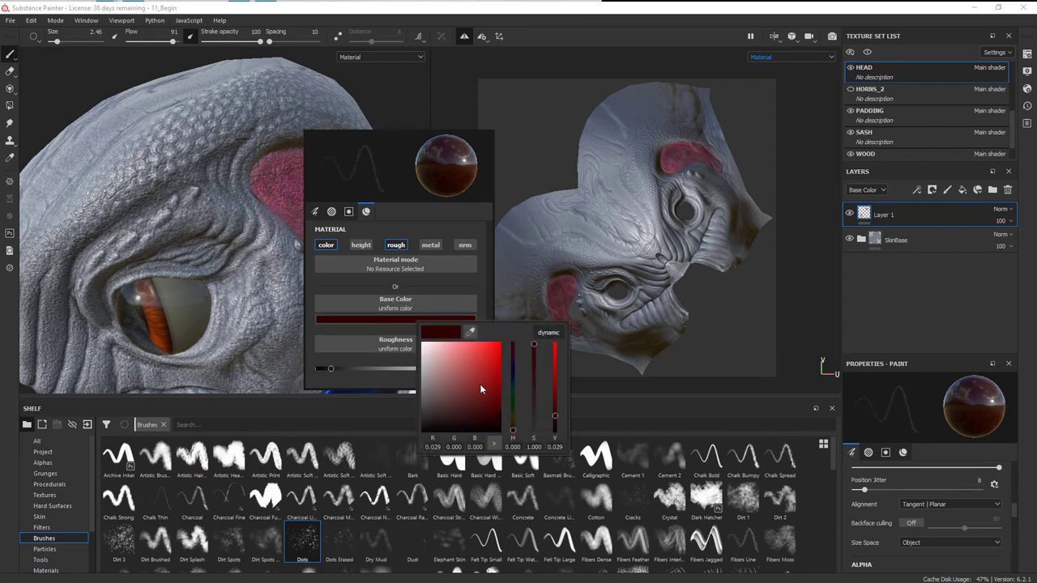
left_click(486, 396)
left_click(384, 370)
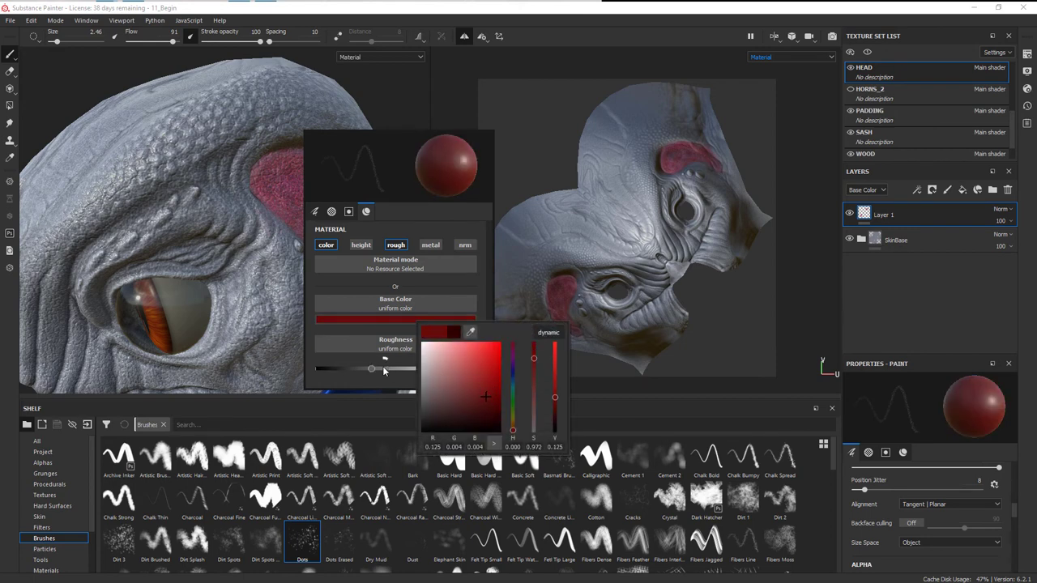
left_click_drag(301, 225, 328, 239, "alt")
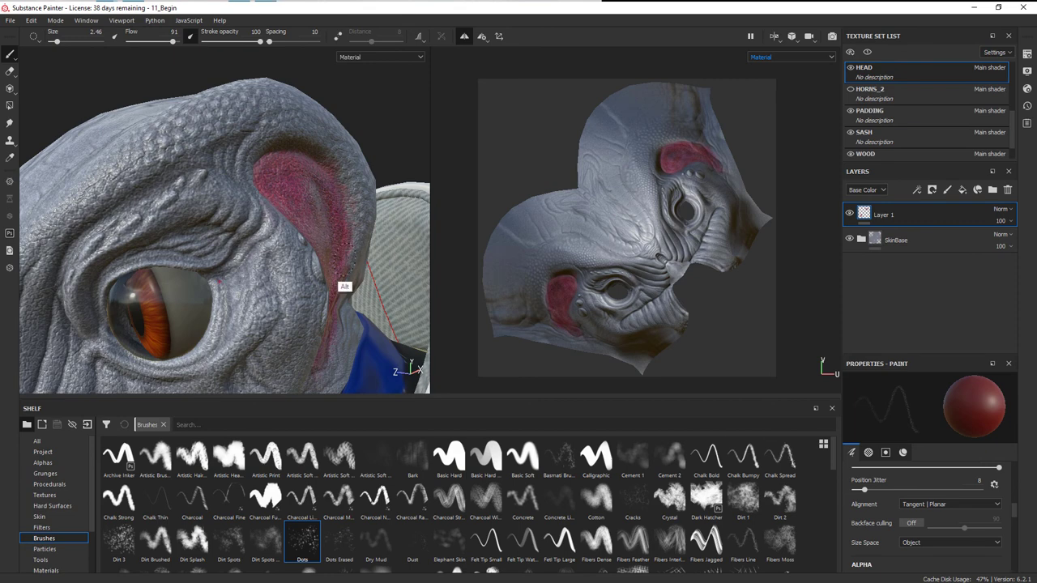
left_click_drag(343, 287, 341, 260, "alt")
left_click_drag(300, 203, 283, 231, "alt")
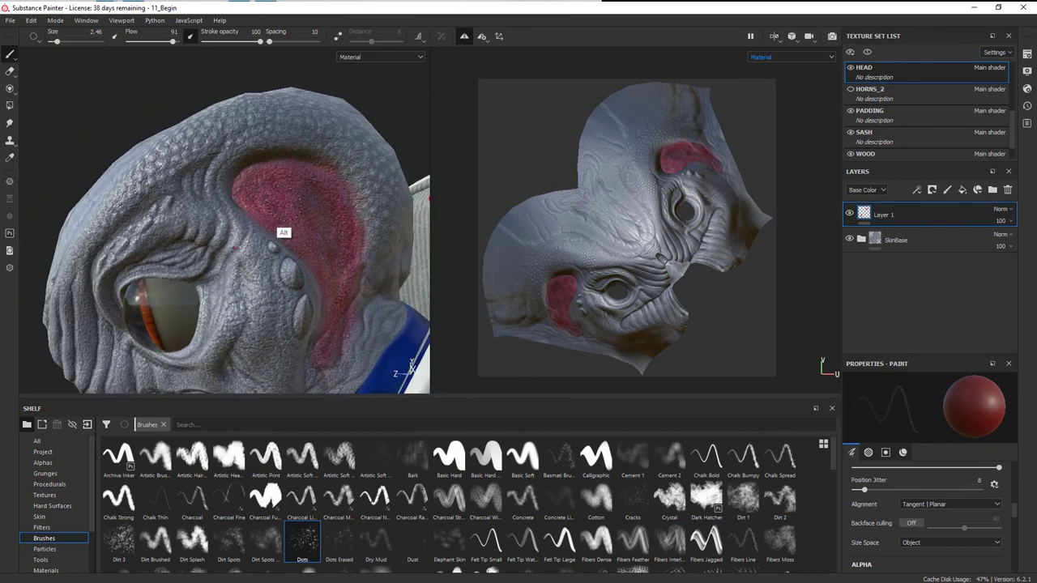
left_click_drag(379, 350, 382, 277, "alt")
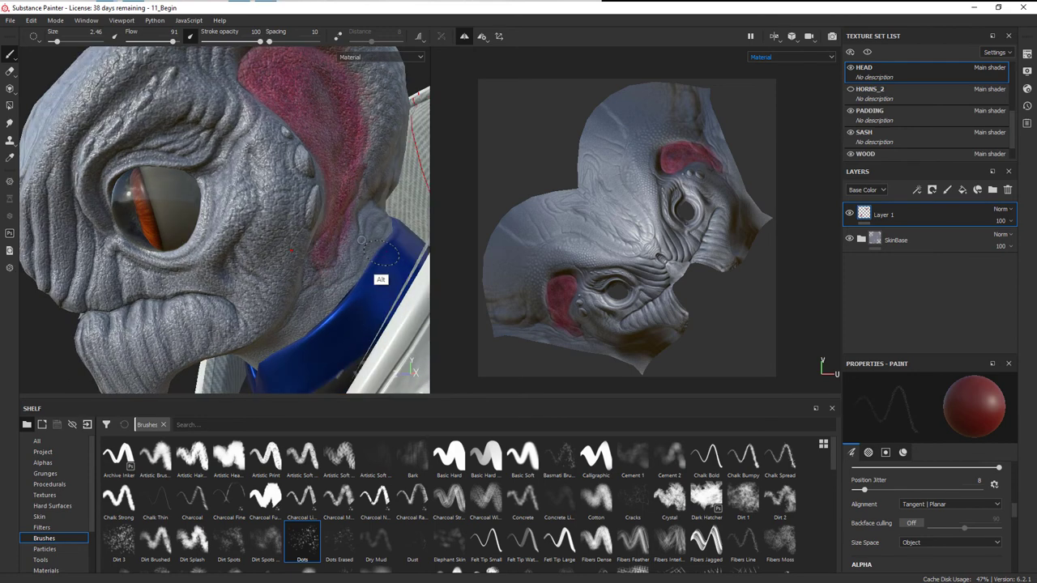
Switch to the Eraser, reduce its size to 3.78, and clean up the edges of the red patch.
key("e")
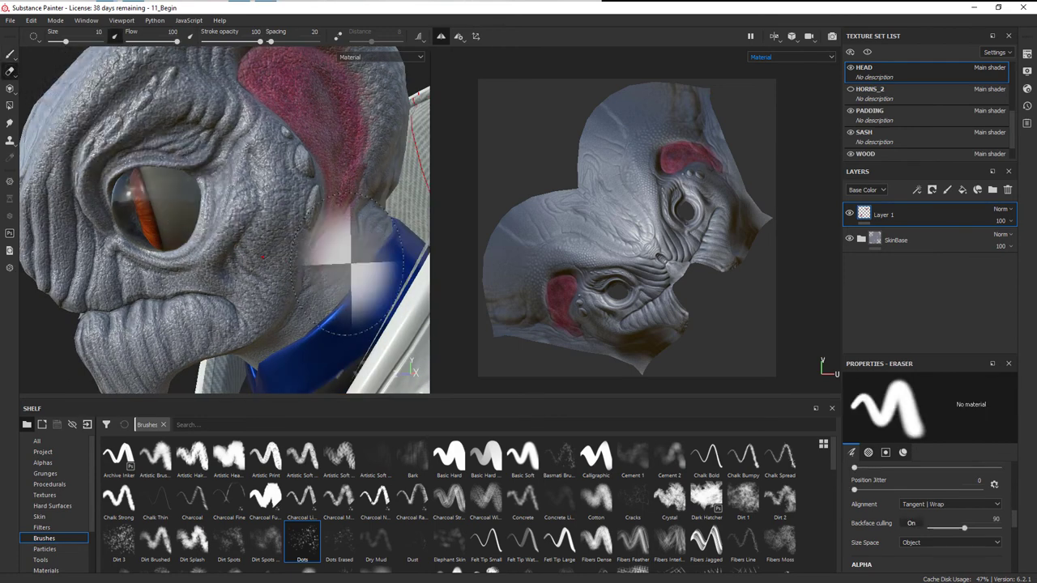
left_click_drag(356, 268, 334, 167, "alt")
right_click(345, 259)
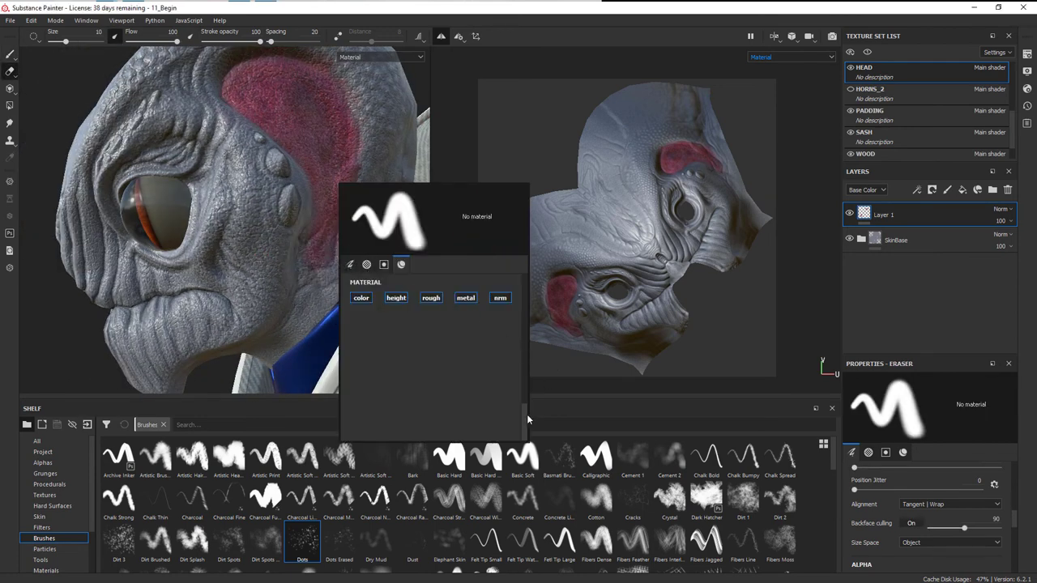
left_click_drag(524, 417, 523, 283)
left_click_drag(402, 324, 385, 324)
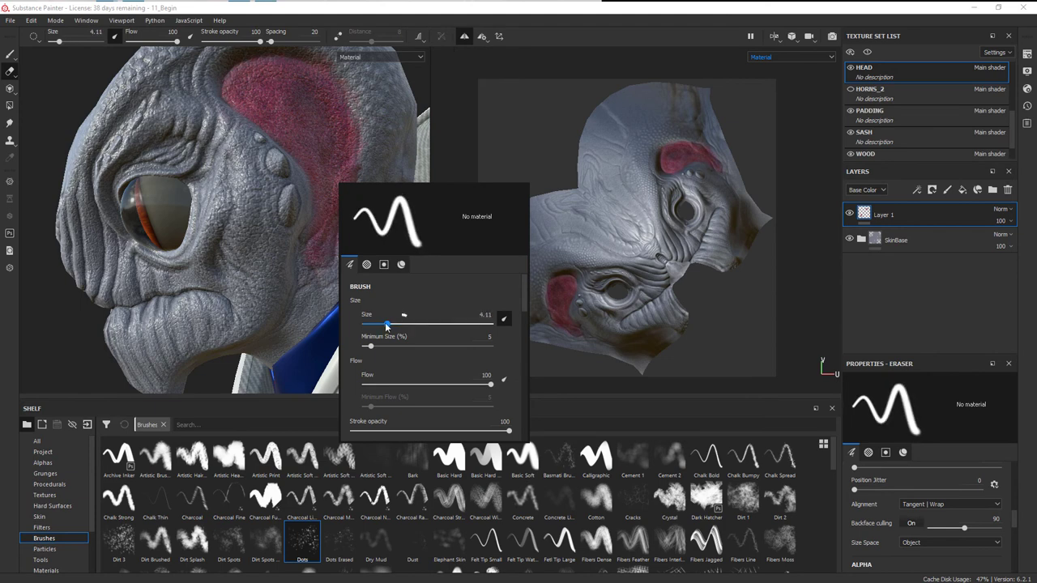
left_click_drag(313, 280, 303, 294, "alt")
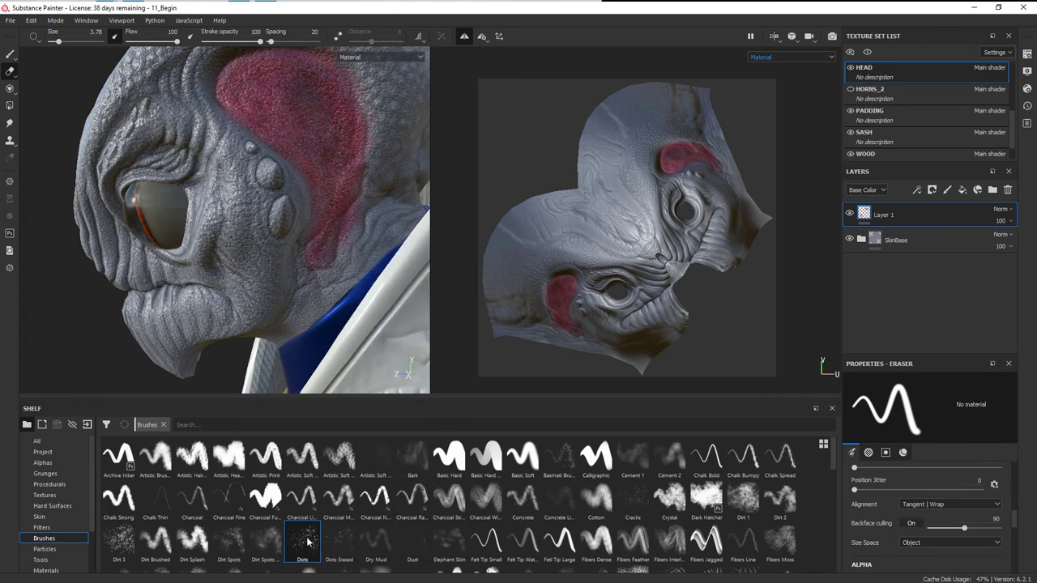
Choose the Dirt Spots preset for the eraser, reduce its size to 3.46, and break up the patch's edges.
left_click(229, 541)
left_click(348, 271)
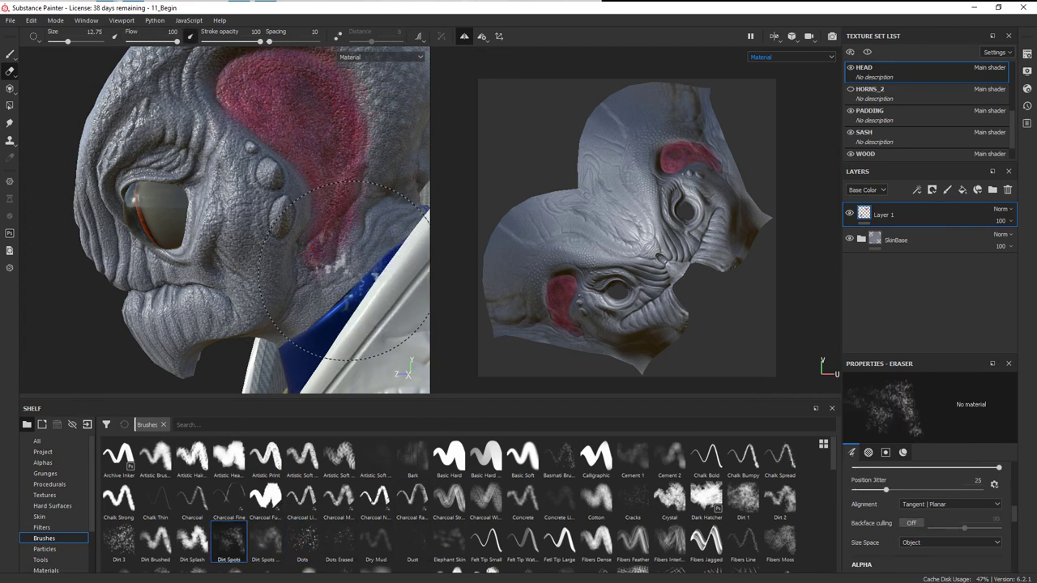
right_click(366, 255)
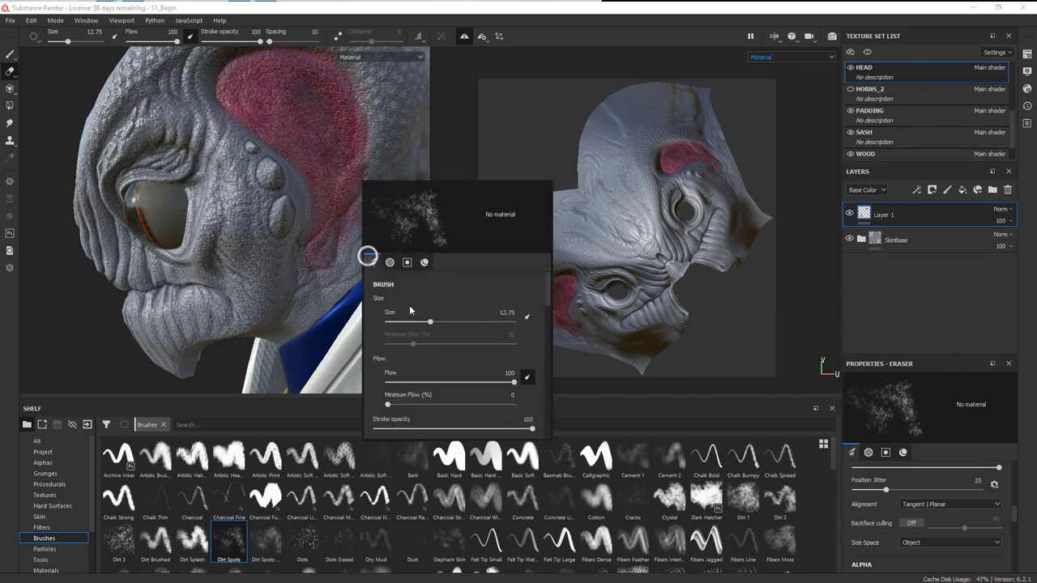
left_click_drag(428, 325, 407, 325)
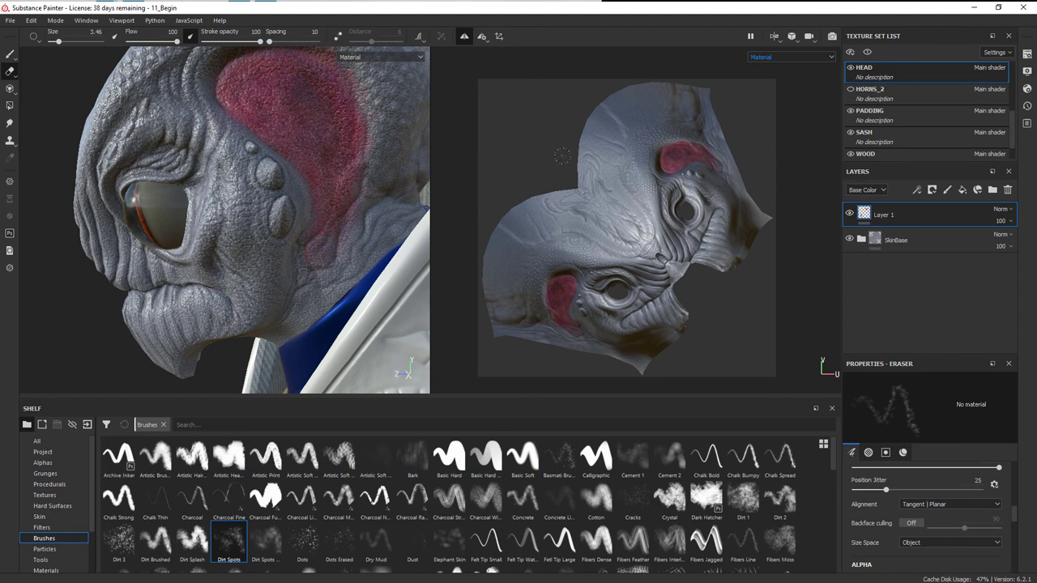
Lower the paint layer's opacity to 82 and rename the layer Ears.
left_click(1008, 221)
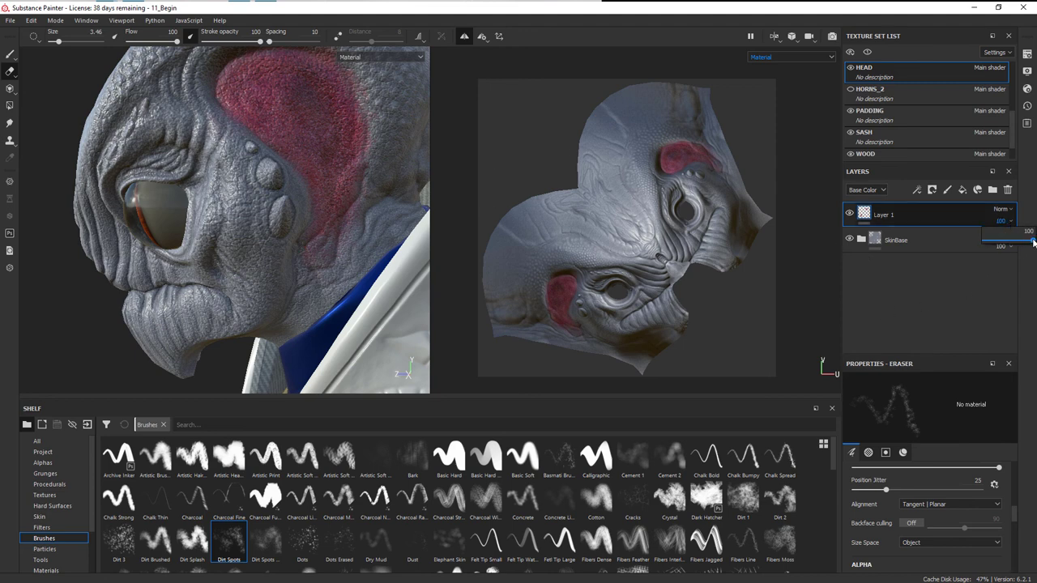
left_click_drag(1032, 239, 1028, 237)
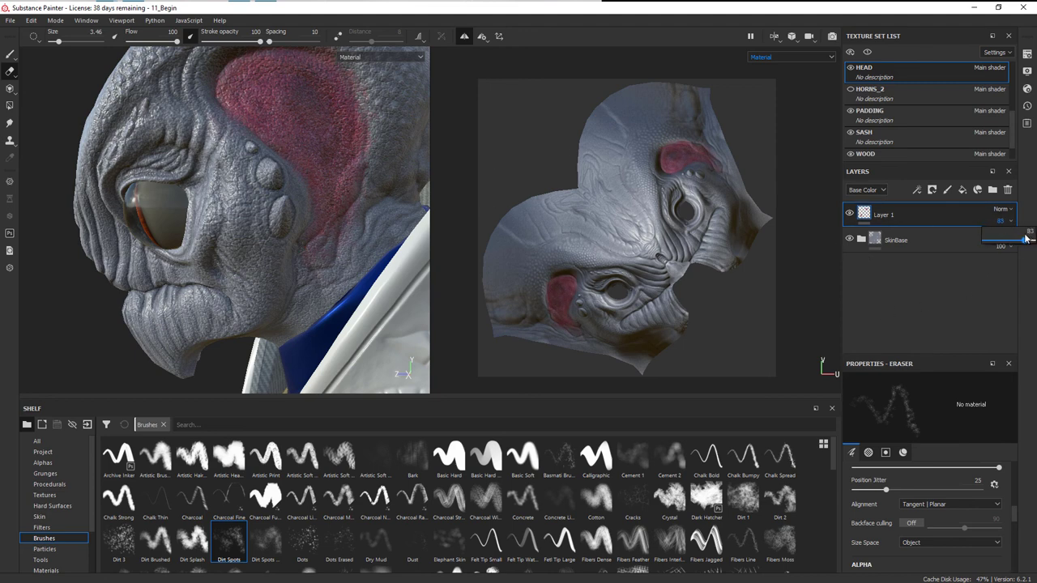
left_click_drag(304, 242, 353, 228, "alt")
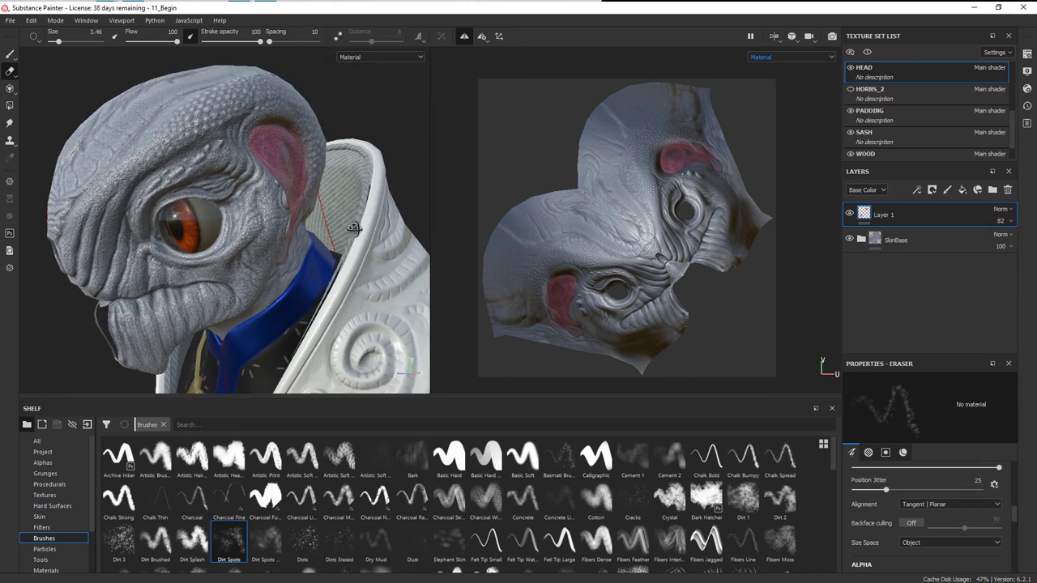
right_click_drag(353, 229, 173, 239, "alt")
left_click_drag(174, 240, 433, 264, "alt")
double_click(886, 215)
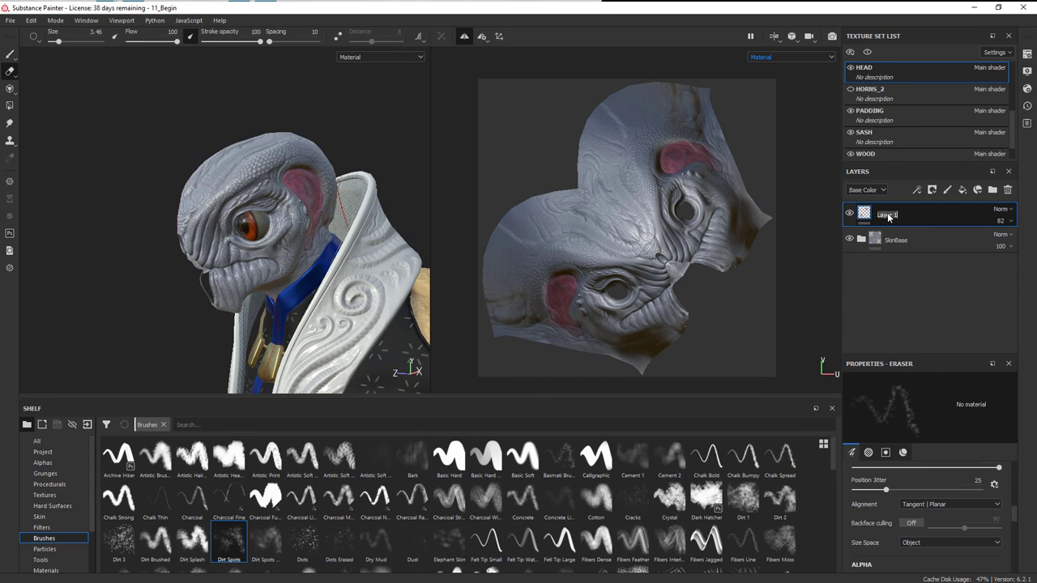
type("Ears")
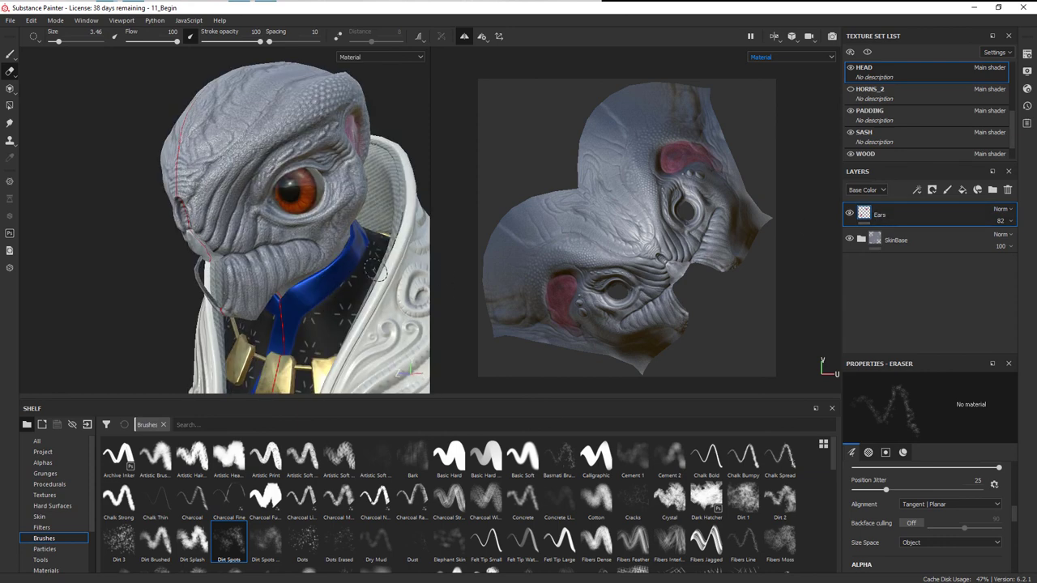
left_click_drag(377, 272, 293, 276, "alt")
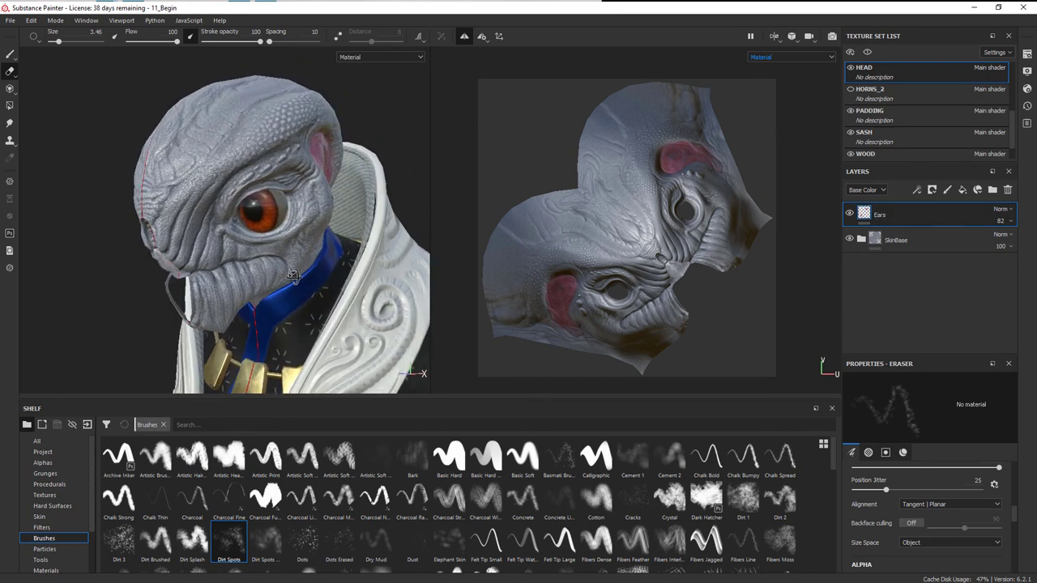
left_click_drag(310, 230, 283, 206, "alt")
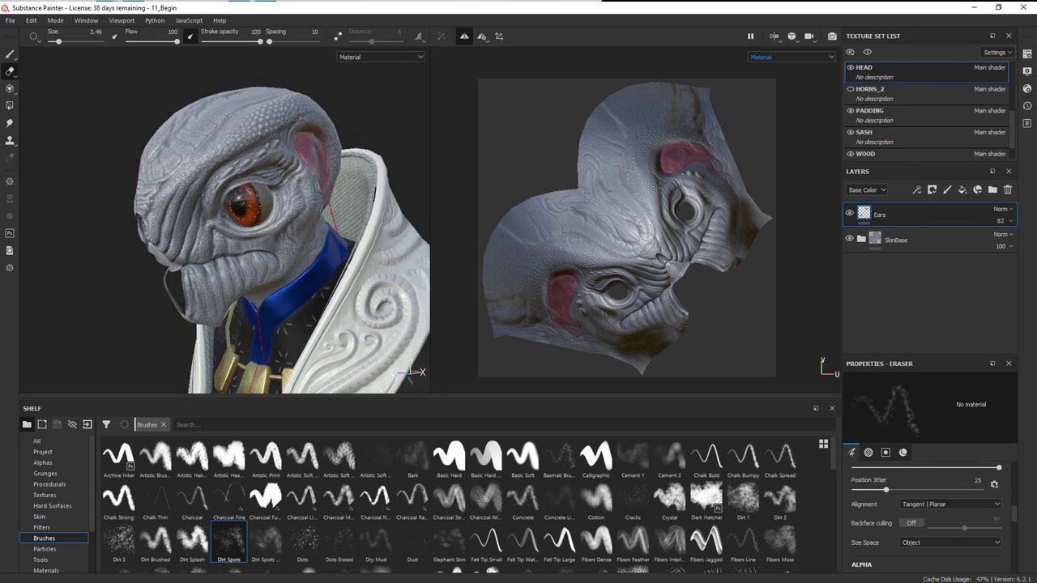
left_click_drag(263, 203, 327, 206, "alt")
left_click_drag(264, 277, 259, 328, "alt")
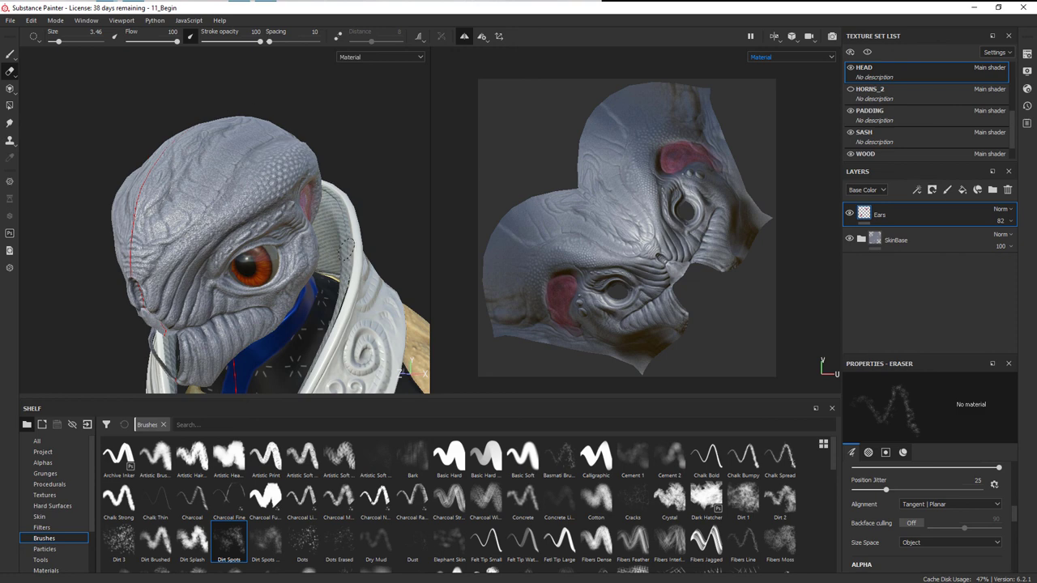
left_click_drag(344, 247, 295, 285, "alt")
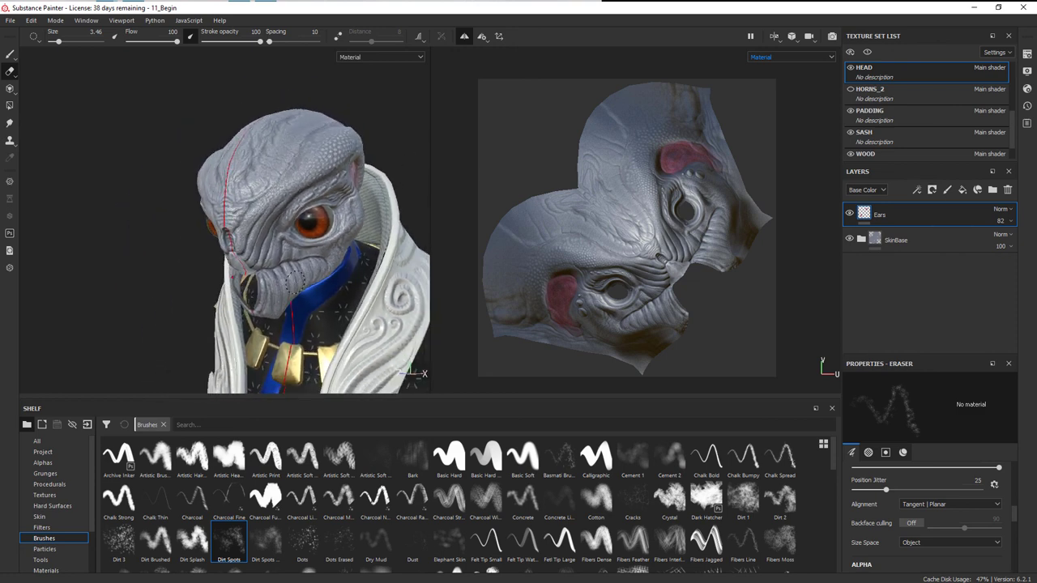